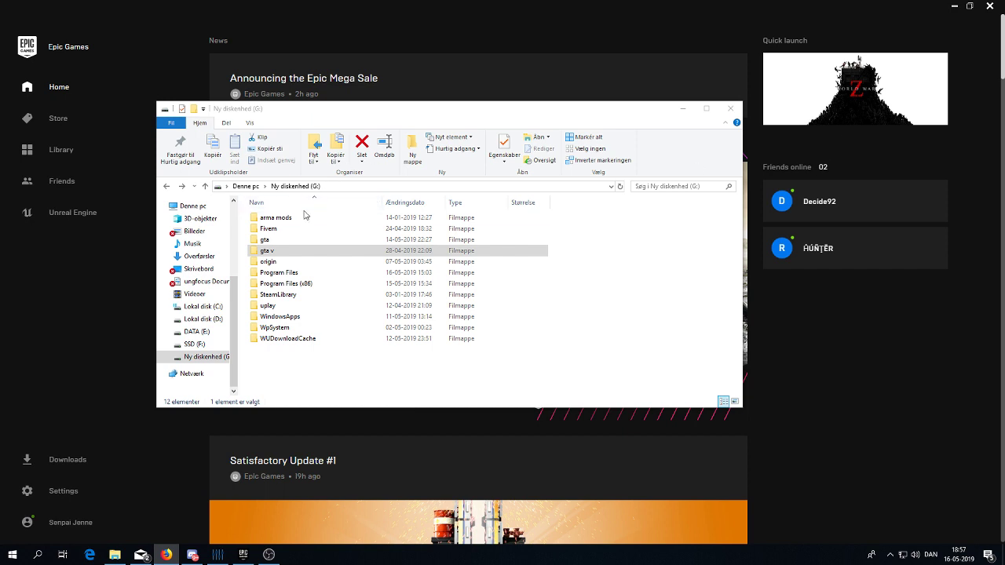
Browse the gta folder, return to drive G:, and close the Epic Games and Mail windows
double_click(299, 244)
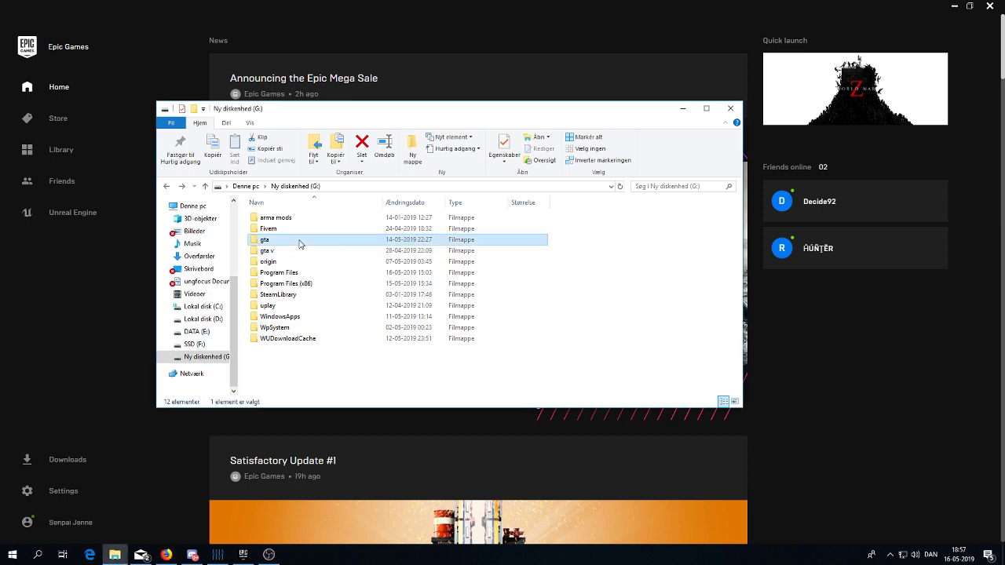
mouse_move(738, 226)
left_mouse_down()
mouse_move(745, 381)
mouse_move(755, 286)
mouse_move(746, 221)
left_mouse_up()
left_click(165, 186)
left_click(986, 6)
left_click(985, 6)
Open the downloadsite note and drag its ufile.io download link into Firefox's address bar
left_click(988, 6)
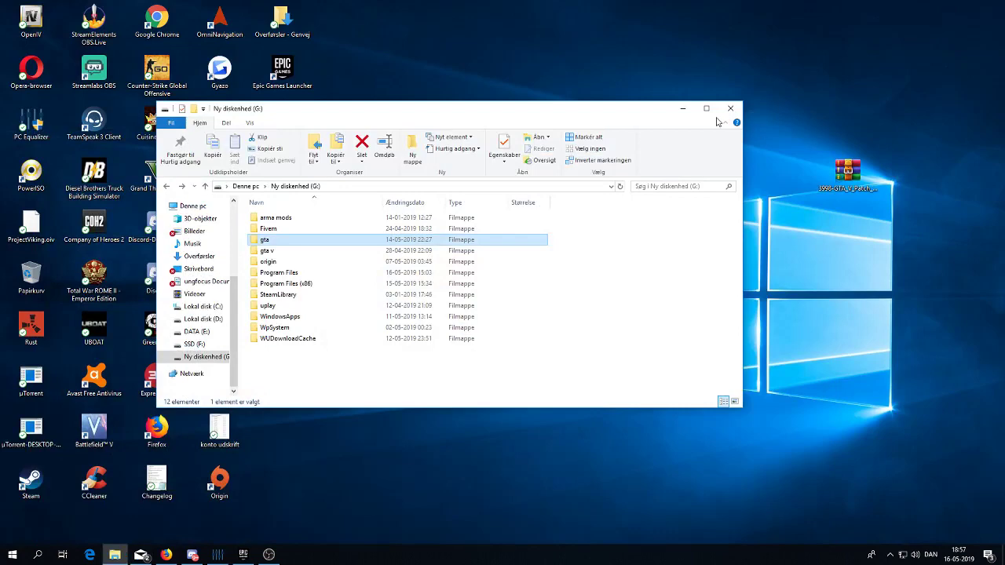
left_click(683, 109)
double_click(286, 180)
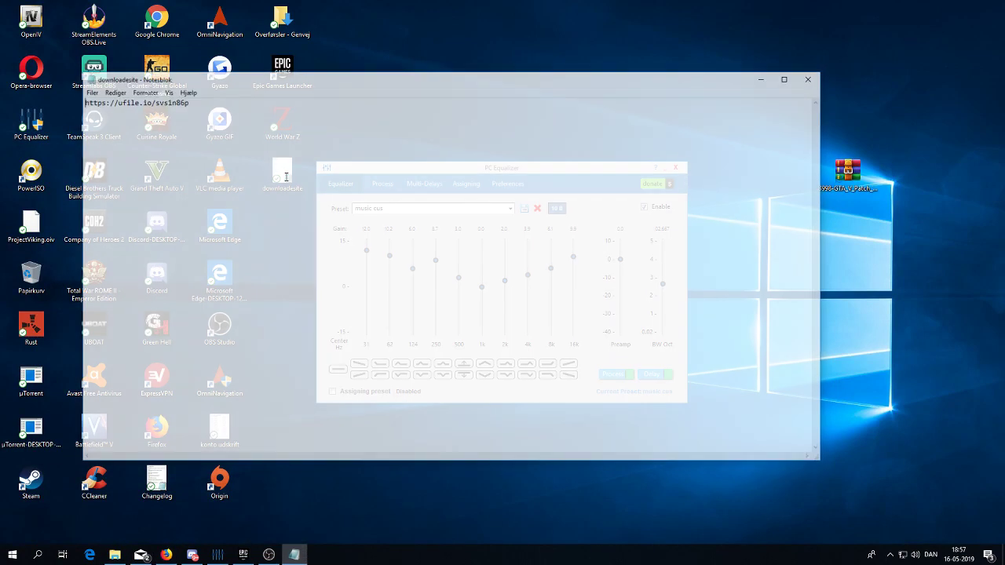
key("ctrl+a")
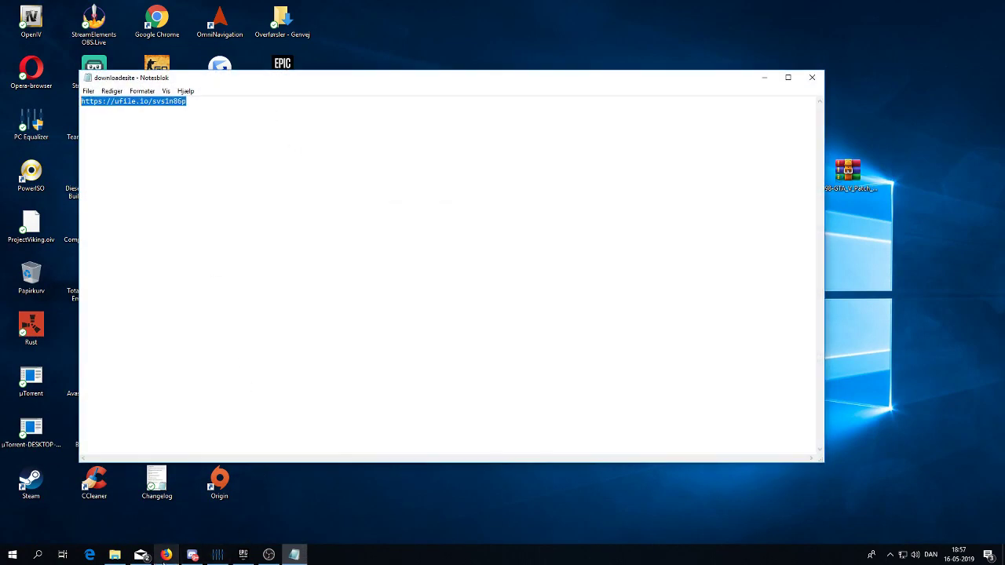
left_click(166, 555)
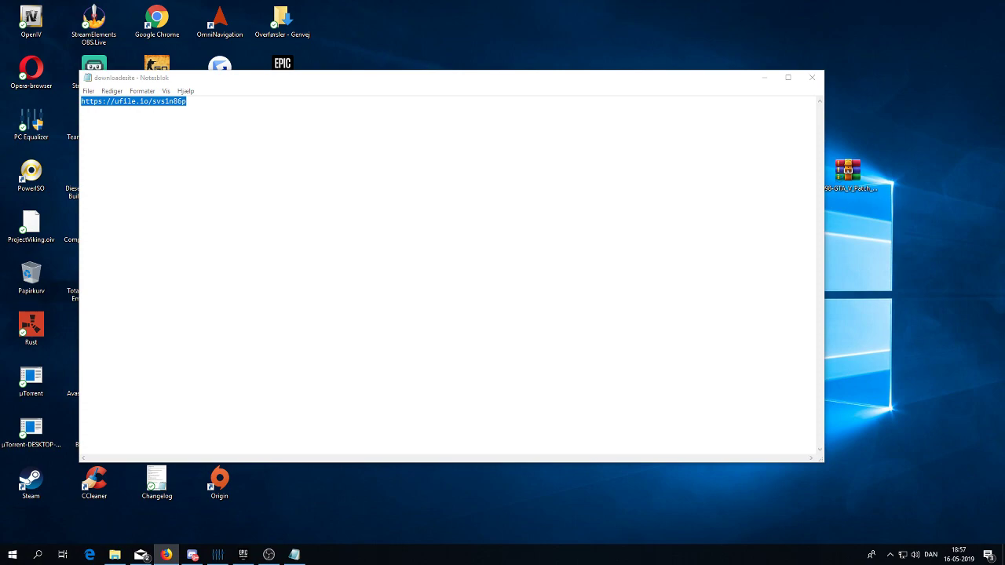
left_click_drag(576, 143, 471, 26)
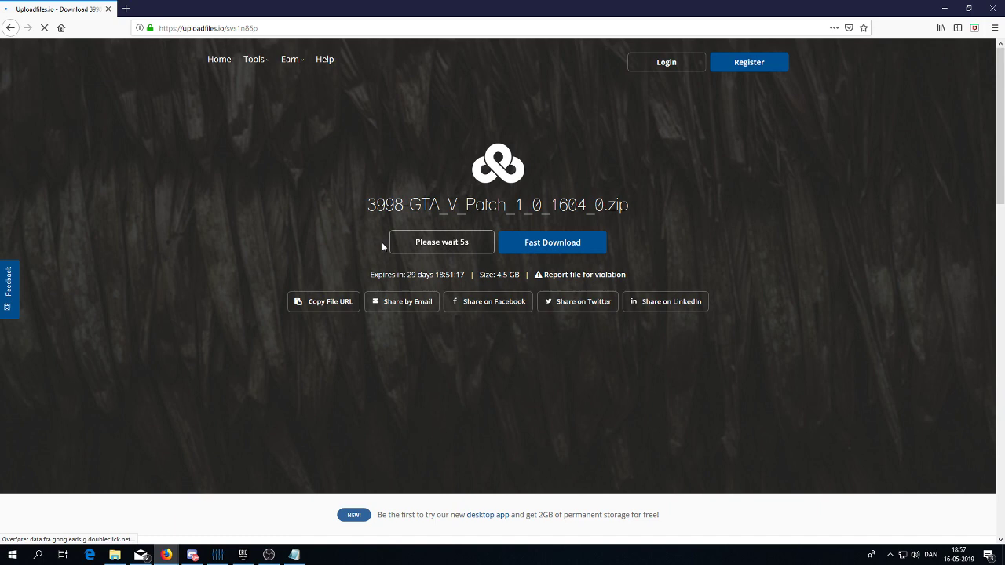
Wait out the countdown and select the 3998-GTA_V_Patch_1_0_1604_0.zip file name heading
left_click_drag(362, 204, 641, 204)
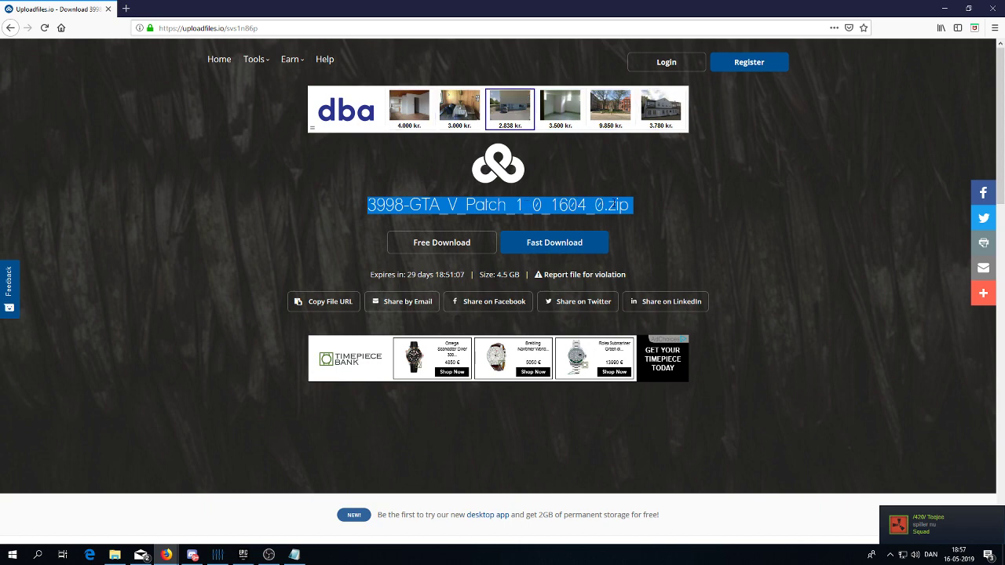
left_click_drag(632, 205, 380, 205)
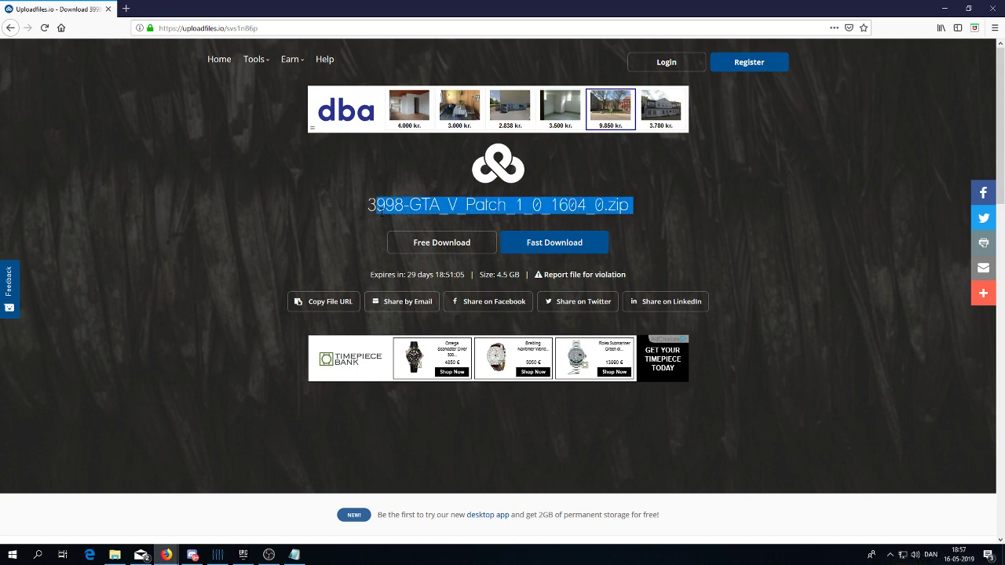
Open the desktop GTA V patch 1.0.1604 zip in WinRAR and review its update.rpf and executables
left_click(944, 8)
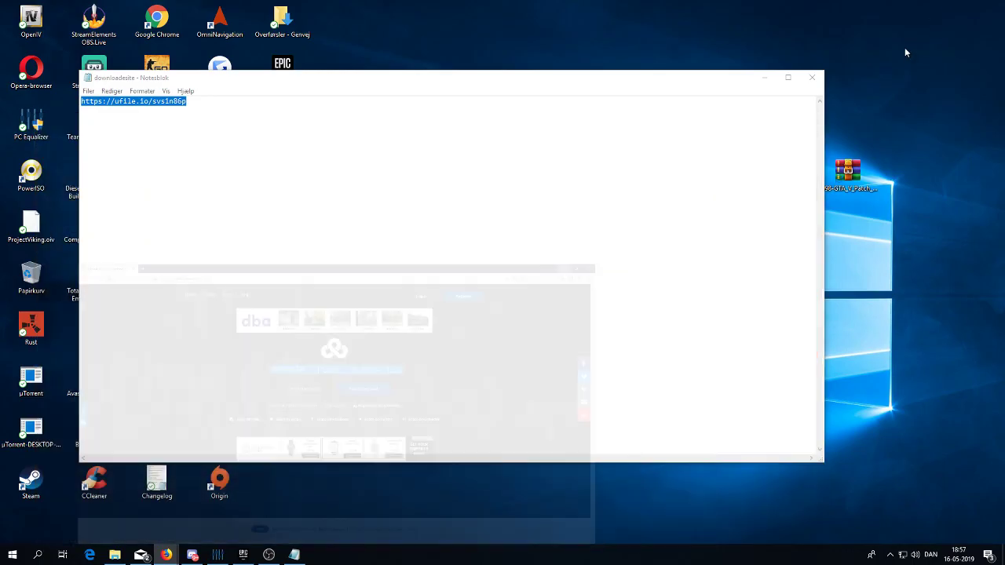
left_click(764, 77)
double_click(842, 175)
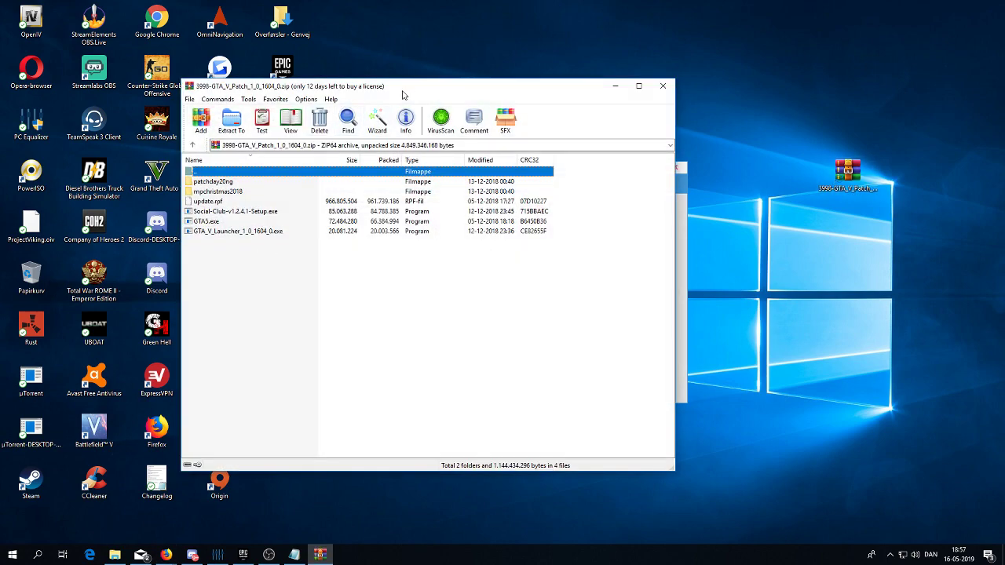
left_click_drag(409, 86, 540, 73)
left_click_drag(372, 241, 382, 171)
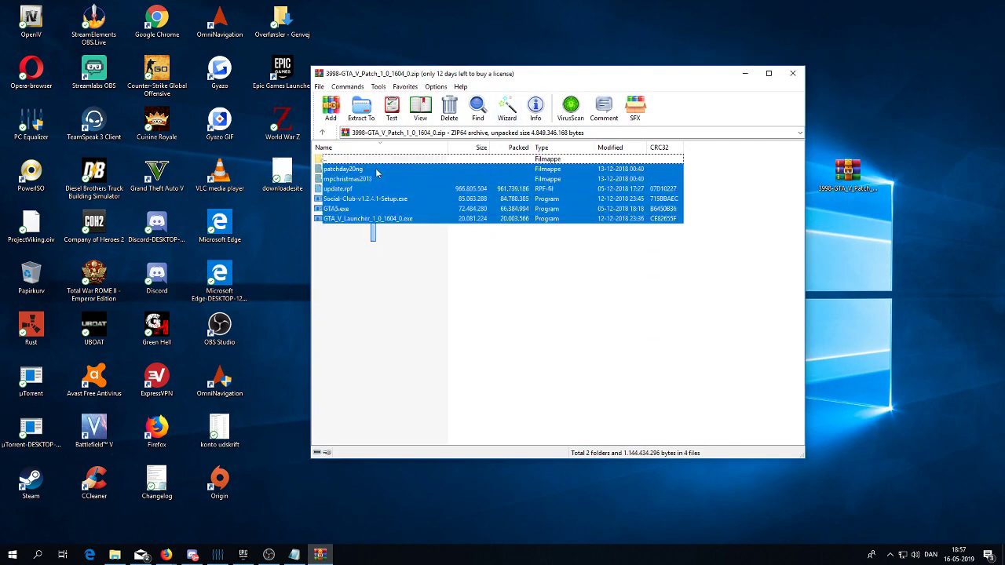
left_click(383, 307)
left_click(116, 555)
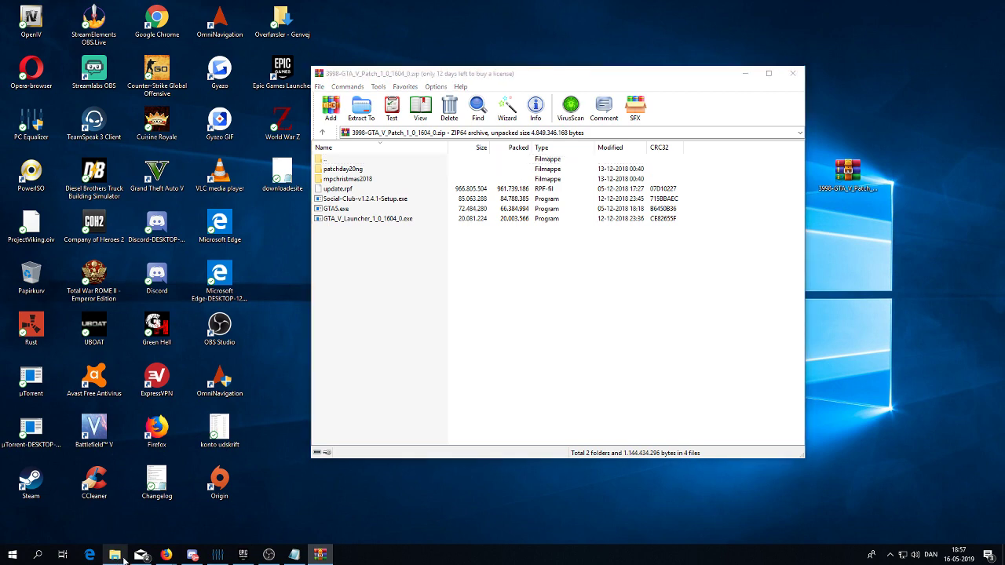
Navigate File Explorer to G:\gta\update\x64\dlcpacks
left_click(268, 555)
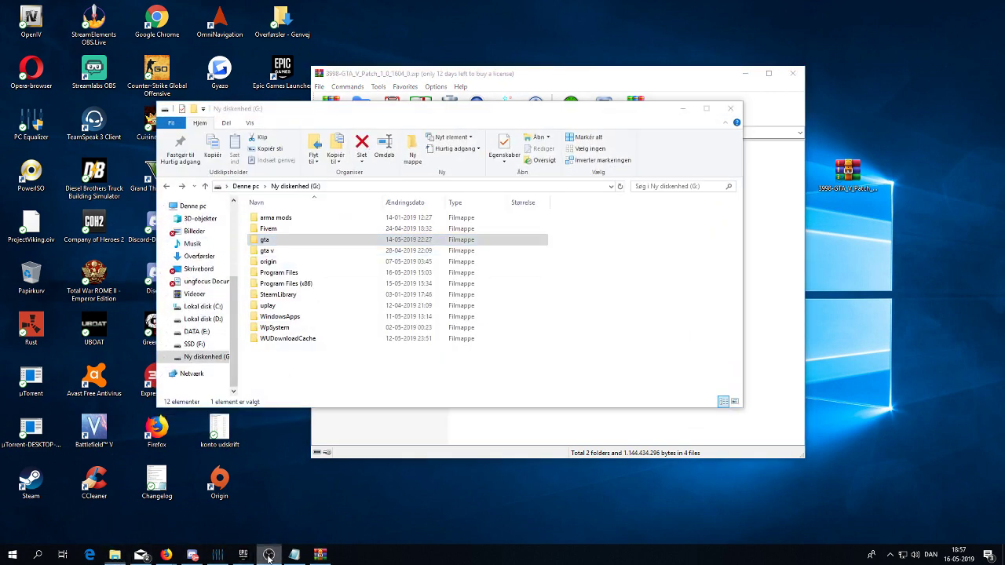
double_click(319, 240)
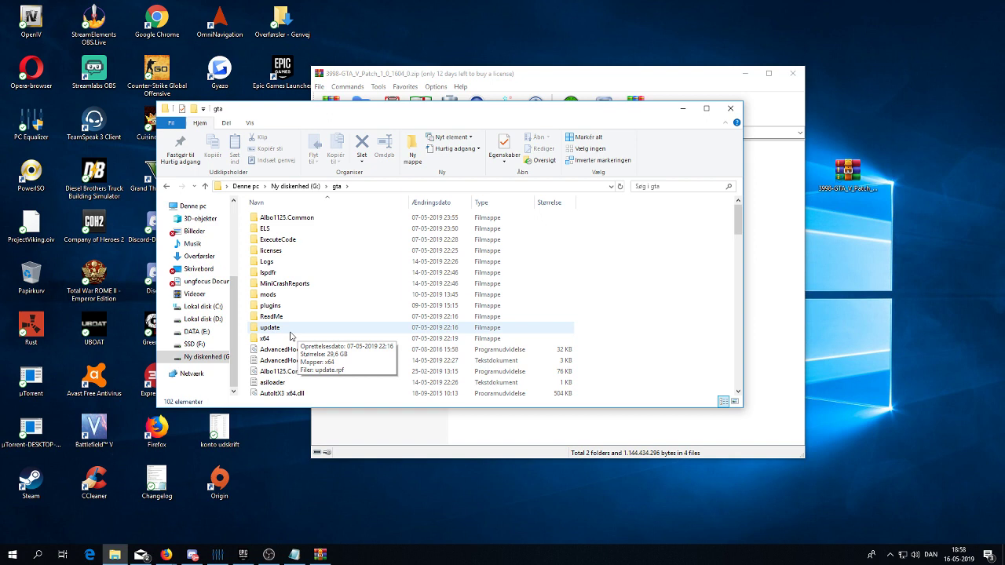
double_click(289, 331)
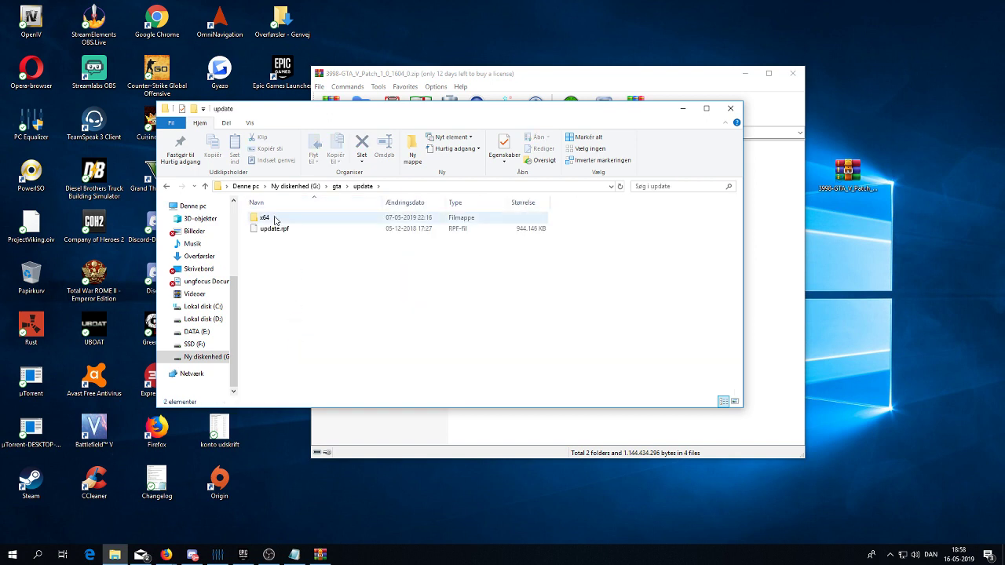
double_click(275, 220)
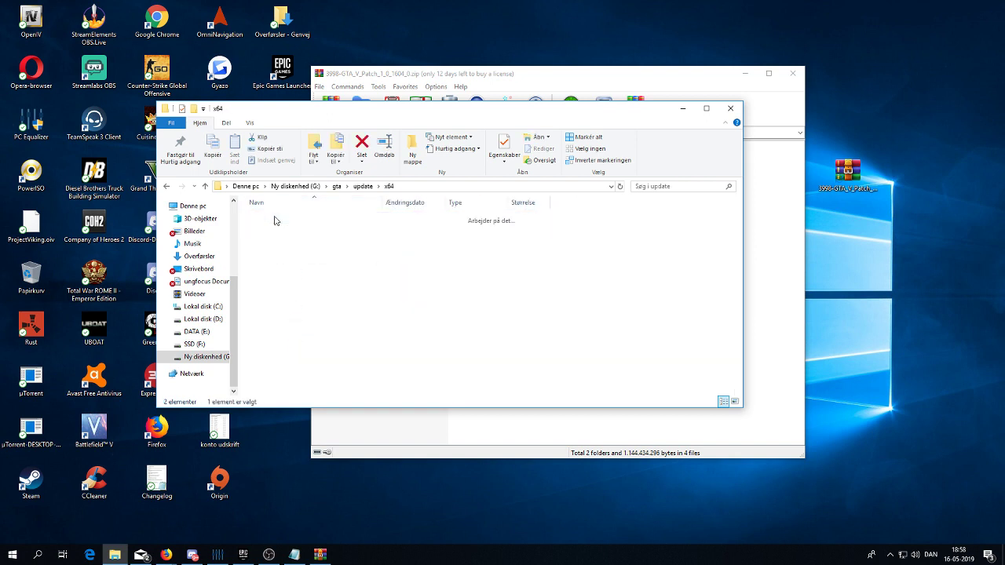
double_click(272, 228)
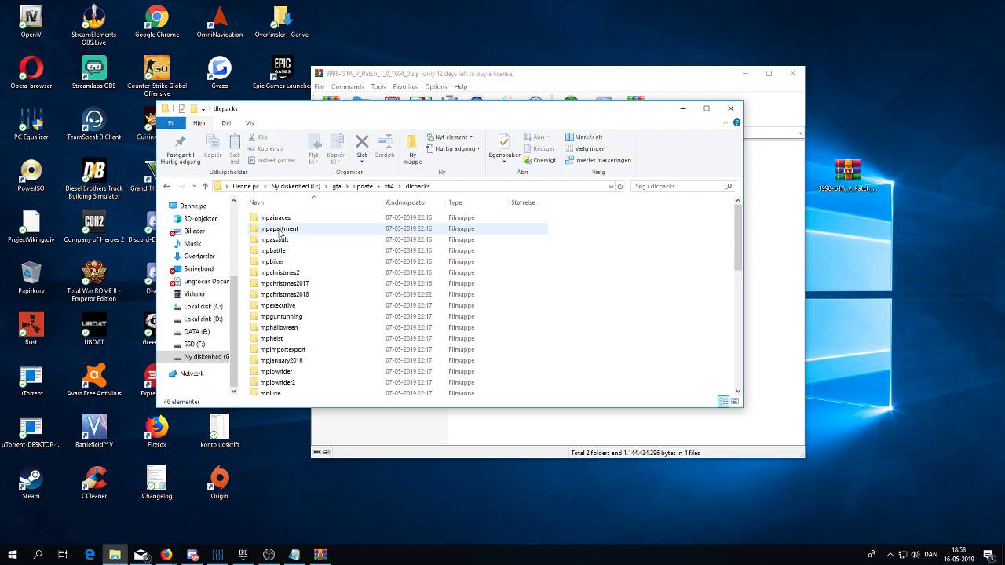
Snap WinRAR to the right half with the dlcpacks Explorer window filling the left
left_click_drag(539, 119, 455, 140)
left_click(549, 73)
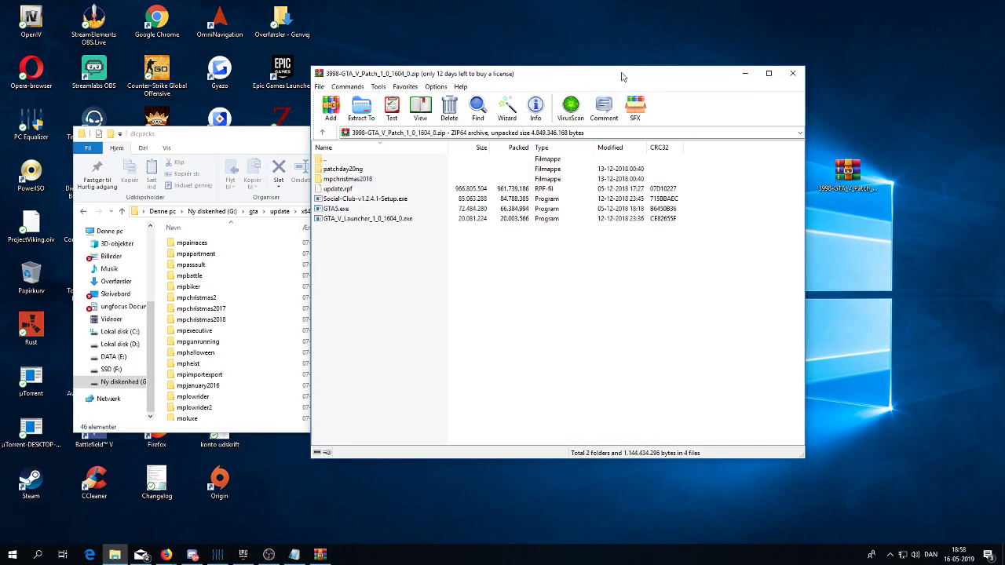
left_click_drag(550, 73, 1003, 55)
left_click(141, 173)
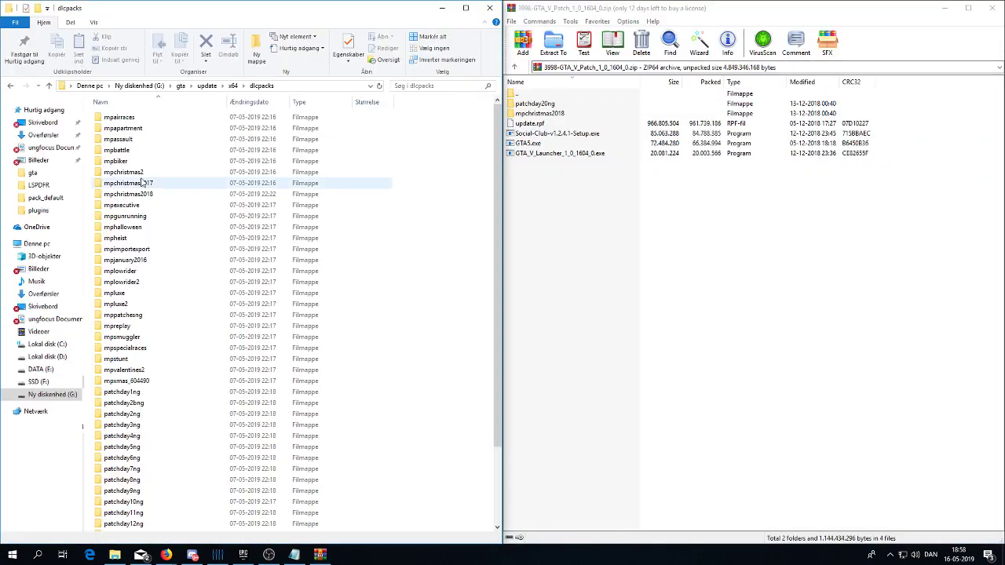
Select the archive's patchday20ng and mpchristmas2018 folders, then GTA_V_Launcher_1_0_1604_0.exe
left_click(552, 106)
left_click(554, 114, "shift")
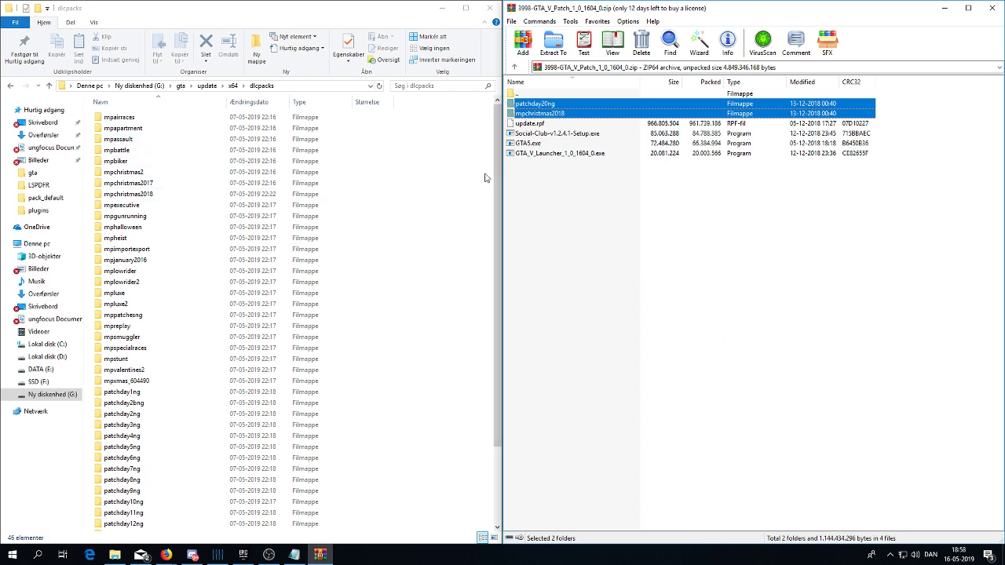
left_click(559, 153)
left_click_drag(494, 159, 475, 297)
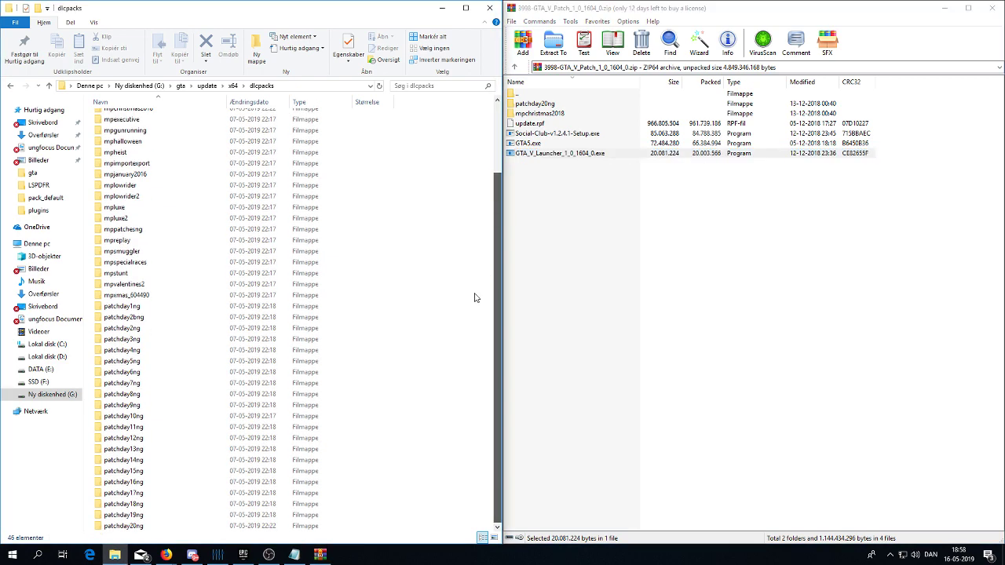
left_click_drag(498, 219, 497, 156)
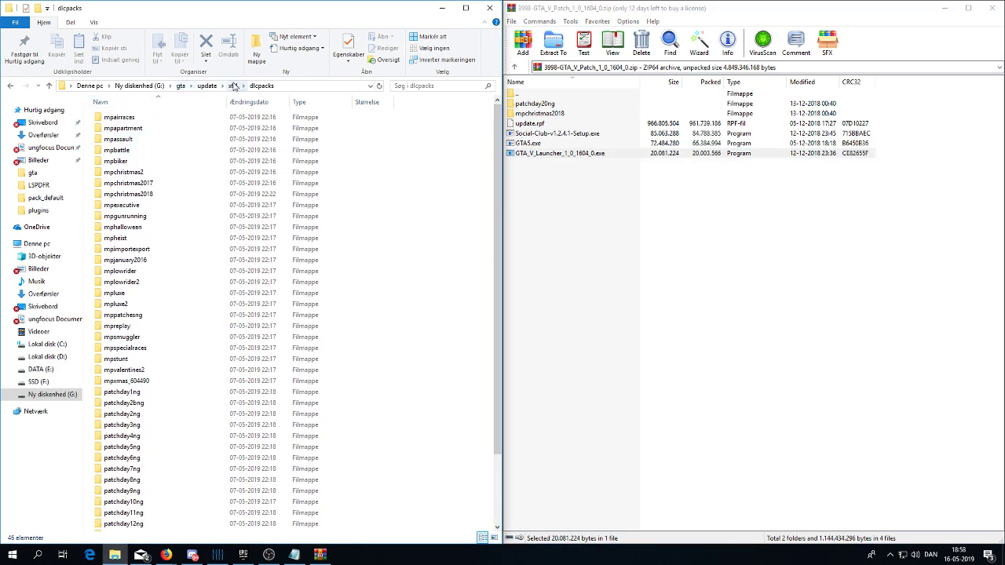
Return Explorer to G:\gta and select GTA5.exe, the launcher and Social Club setup in WinRAR
left_click(181, 87)
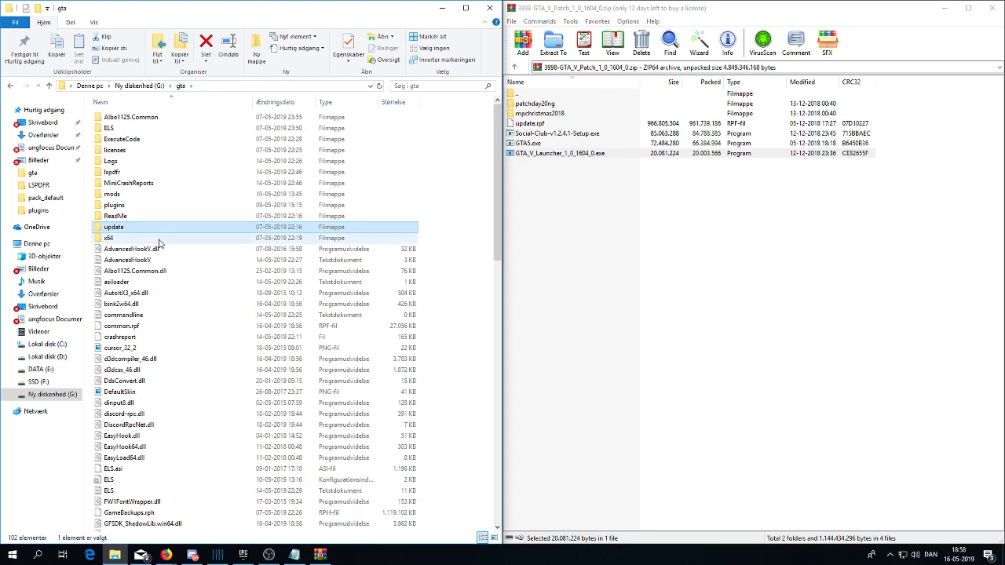
double_click(138, 227)
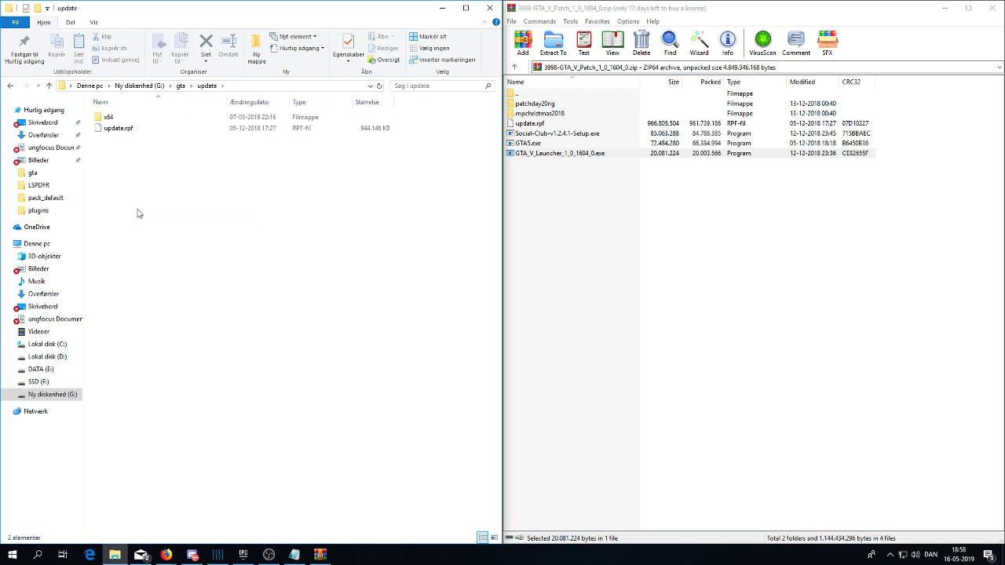
left_click(541, 124)
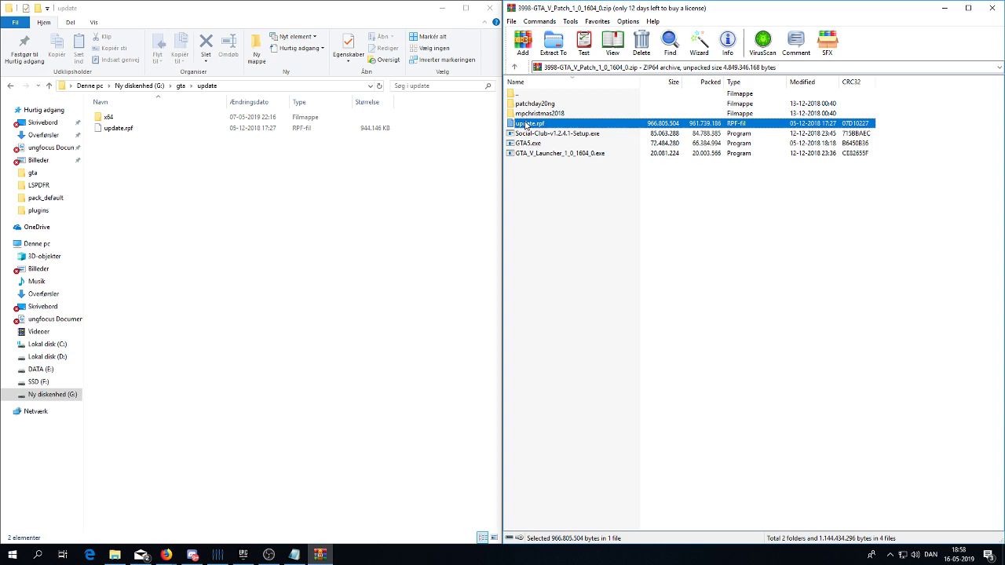
left_click(193, 174)
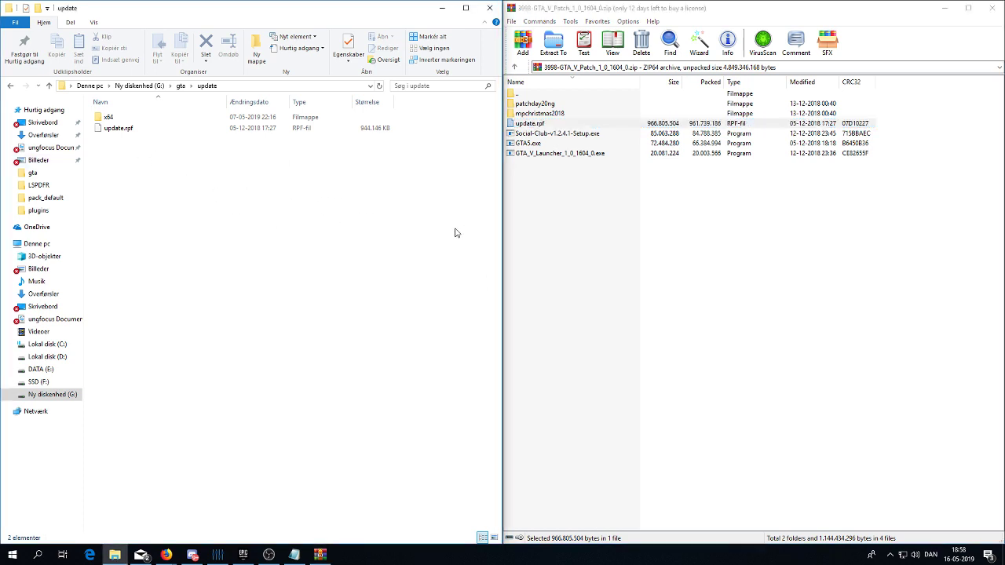
left_click(10, 86)
left_click_drag(554, 194, 496, 146)
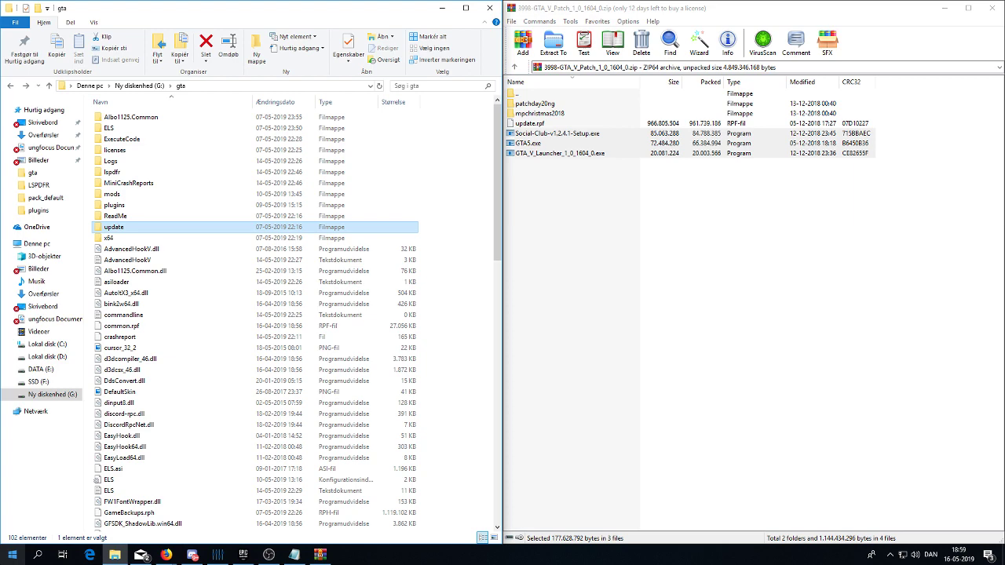
Search the Start menu for 'firewall' and open Windows Defender Firewall
key("super")
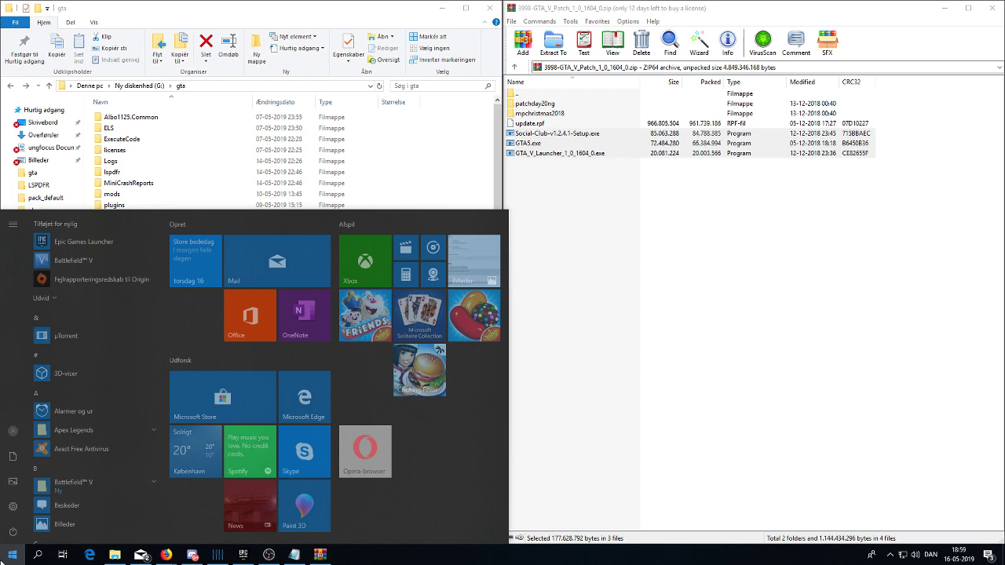
type("firewall")
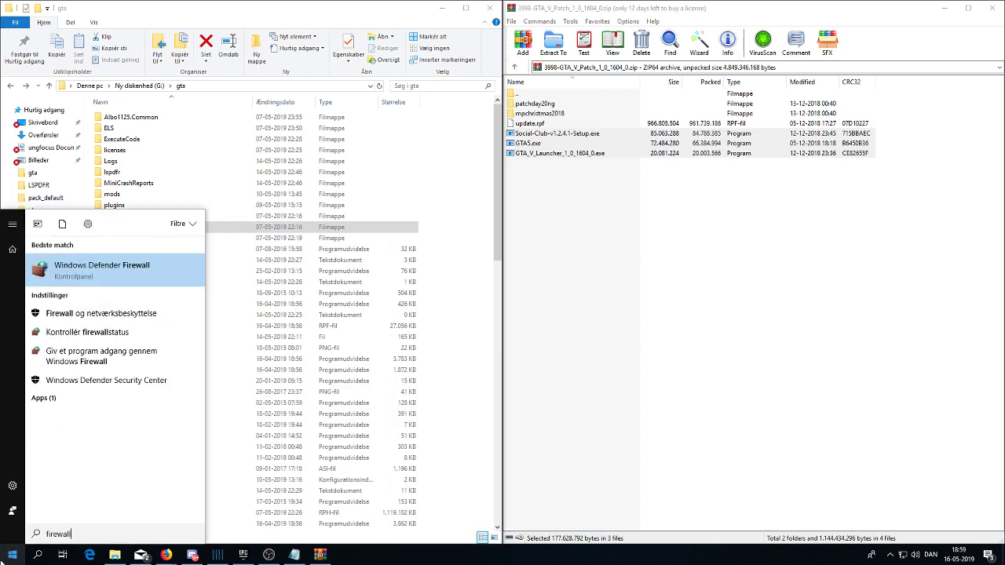
key("Return")
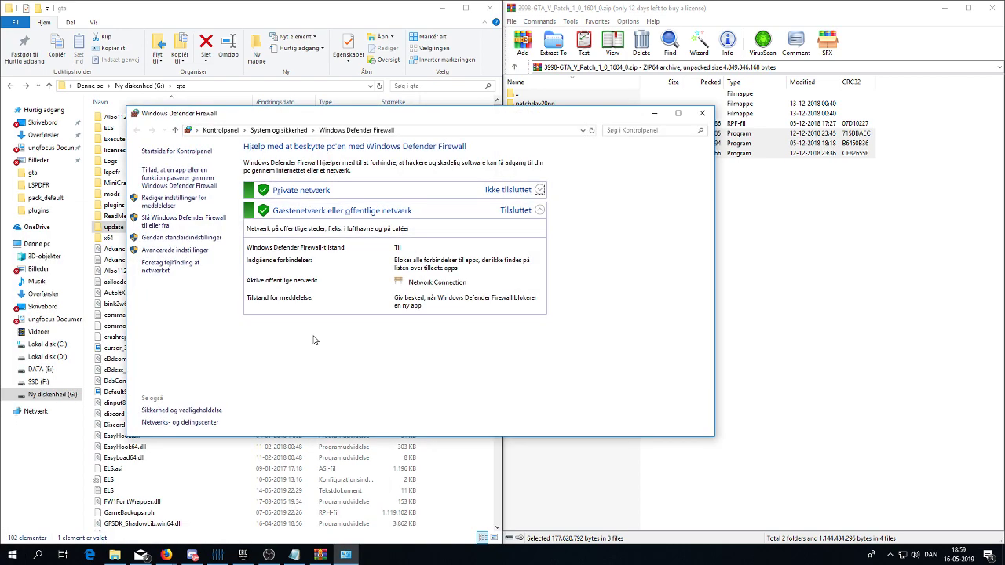
Show Outbound Rules in the advanced firewall settings and start a new outbound rule
left_click(190, 251)
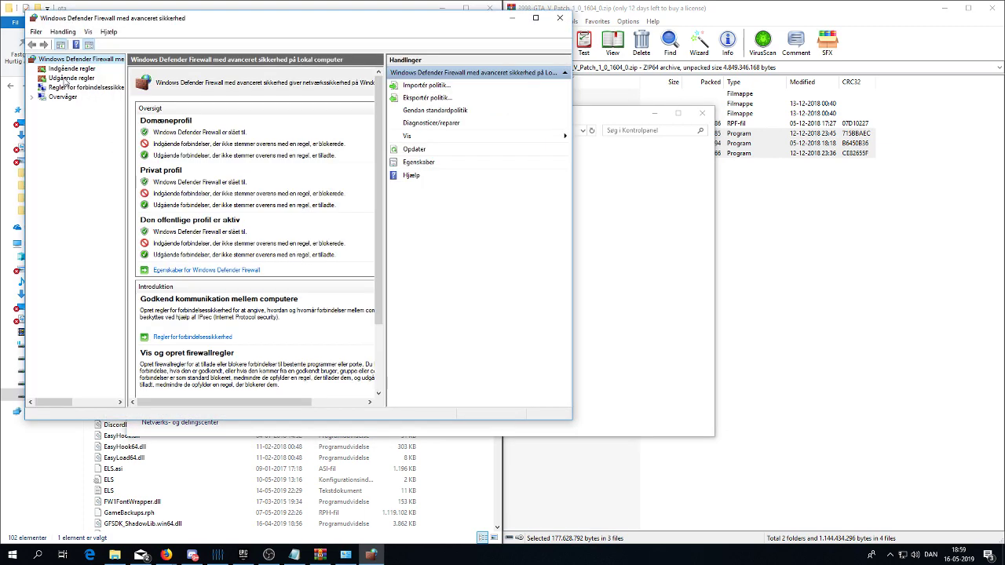
left_click(70, 78)
left_click(70, 34)
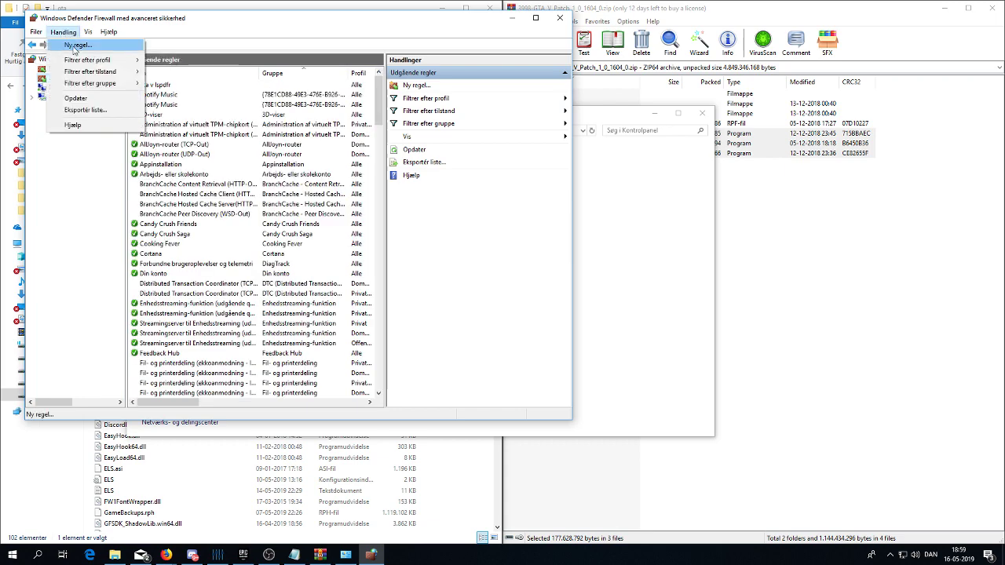
left_click(71, 47)
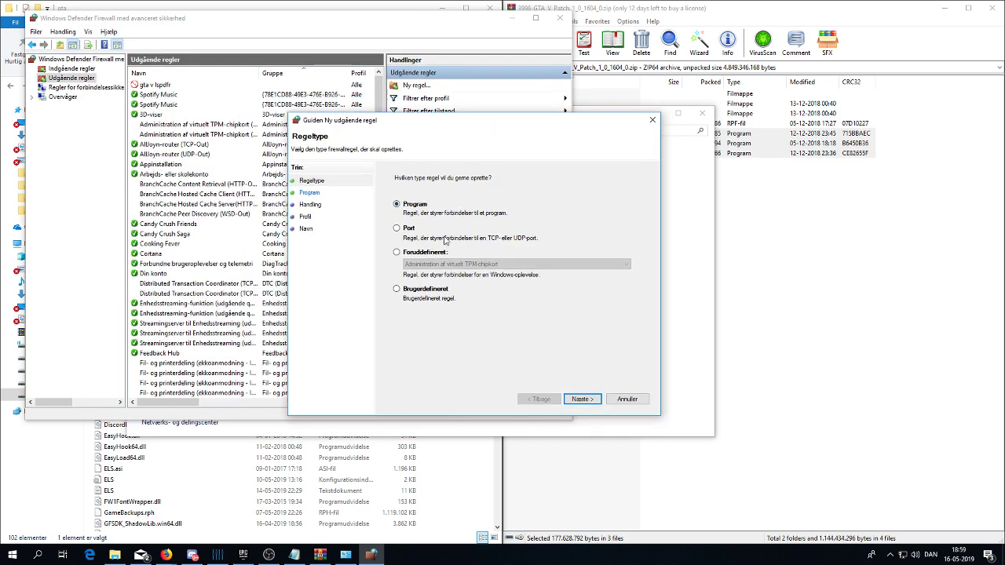
Set a rule blocking GTAVLauncher.exe on all profiles, then cancel it since gta v lspdfr exists
left_click(581, 399)
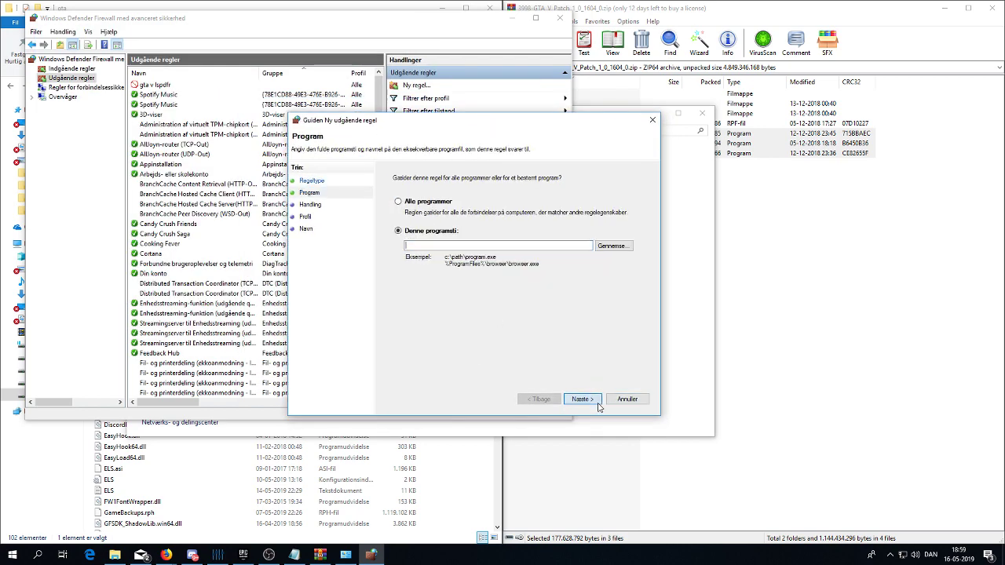
left_click(612, 246)
left_click_drag(485, 142, 471, 104)
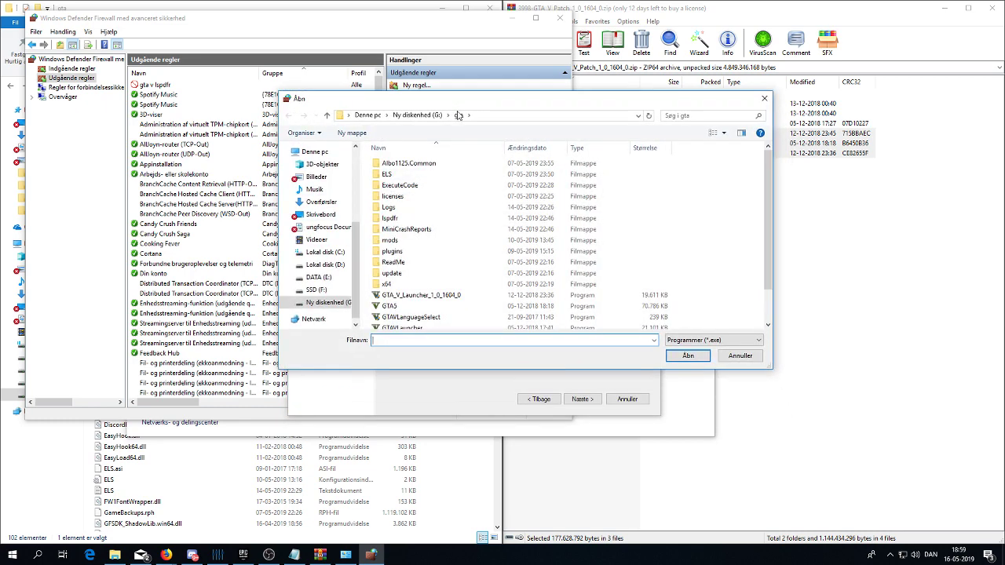
scroll(460, 242, "down", 1)
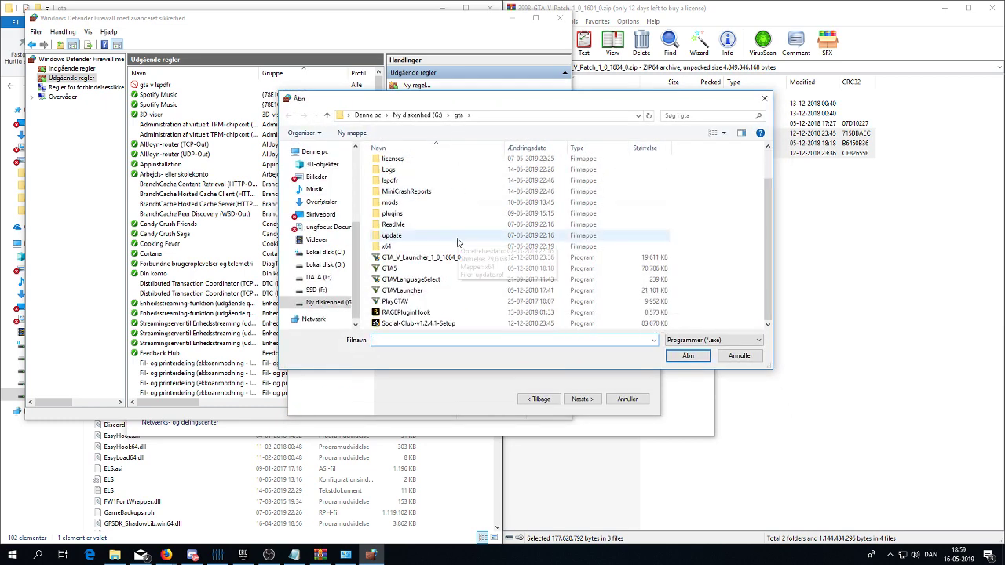
left_click(425, 292)
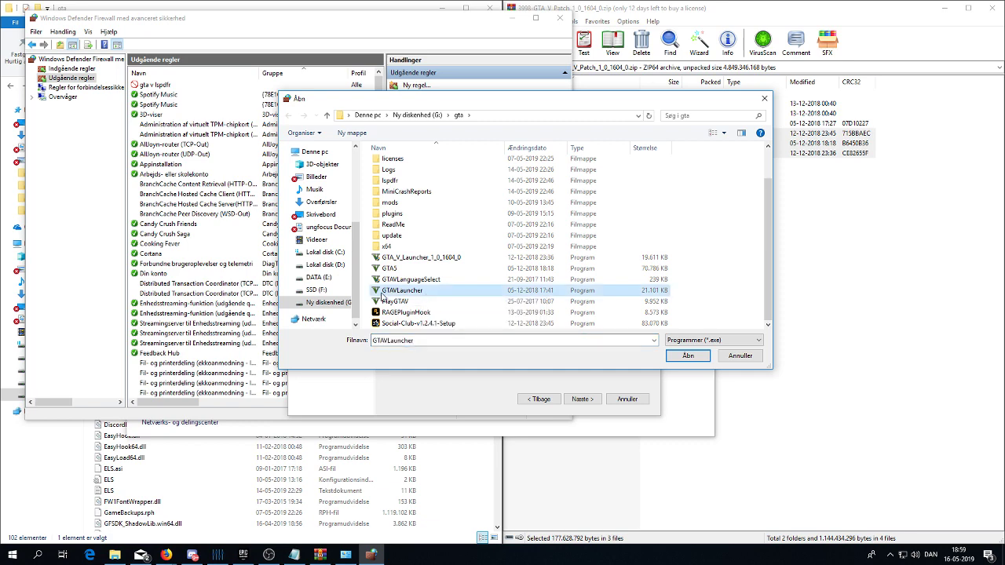
left_click(687, 355)
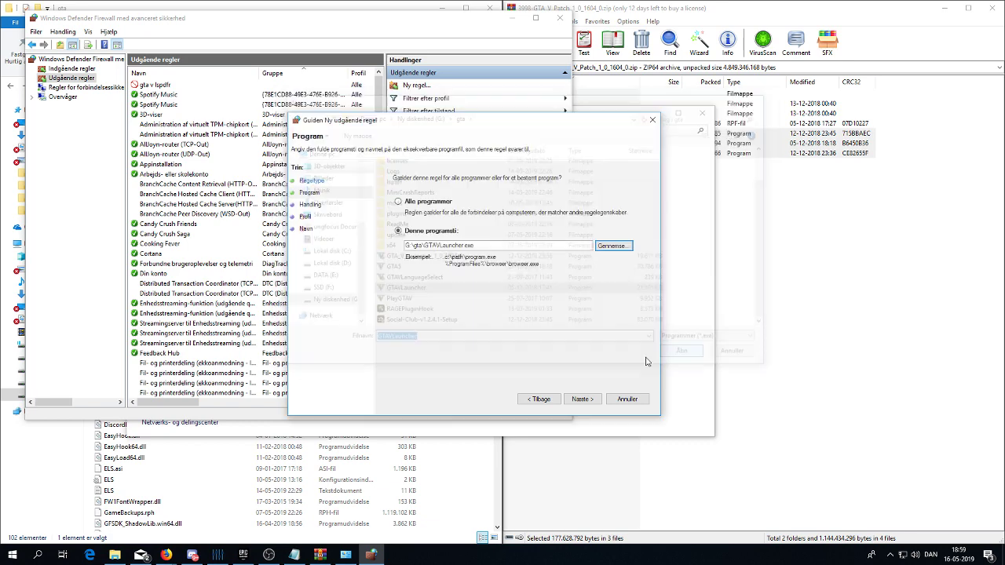
left_click(579, 399)
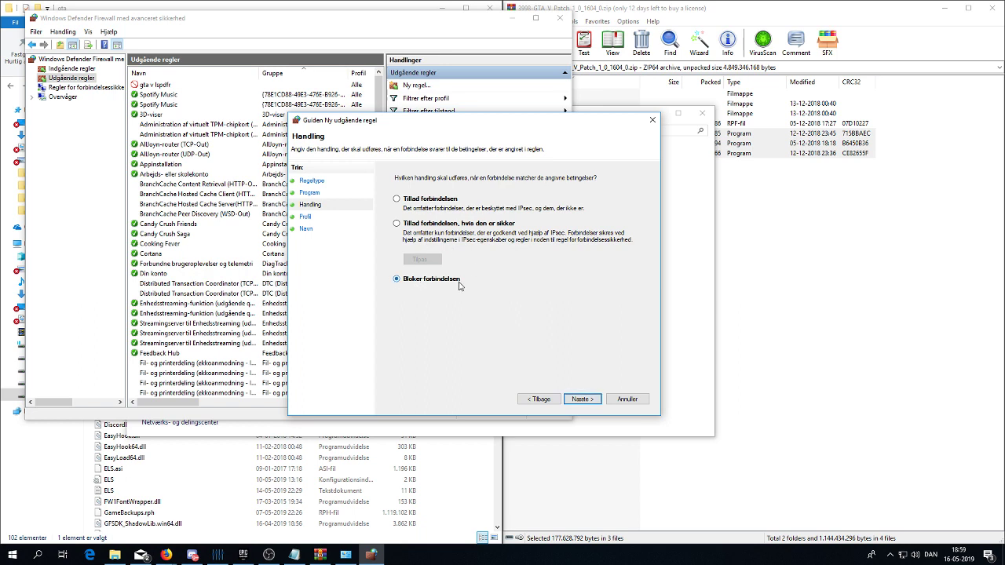
left_click(582, 399)
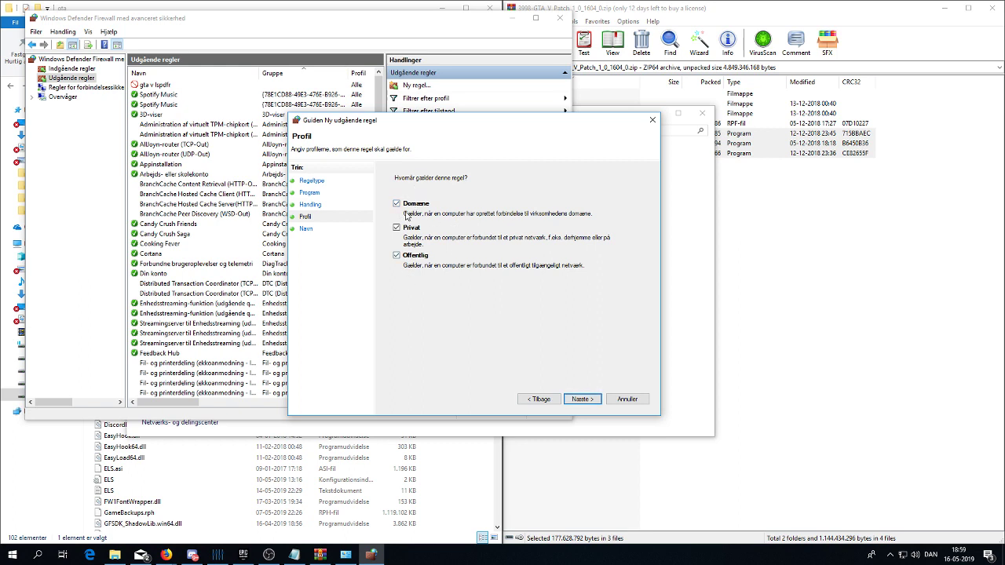
left_click(579, 400)
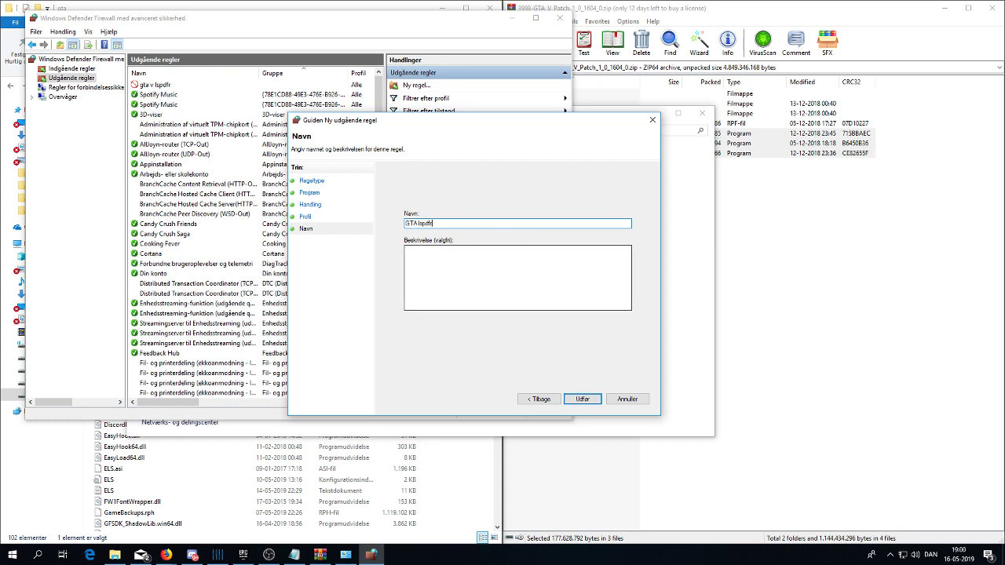
left_click(155, 85)
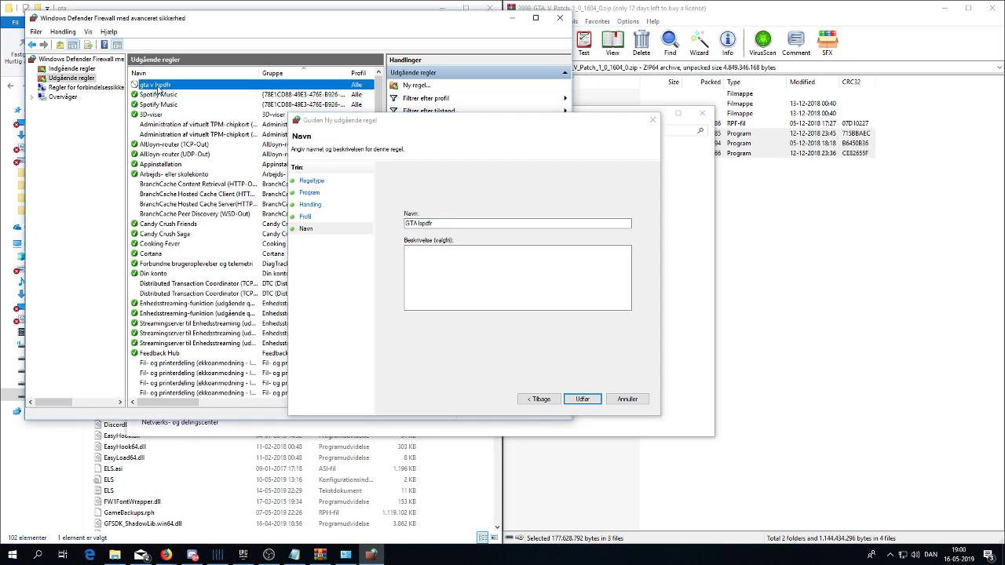
left_click(627, 398)
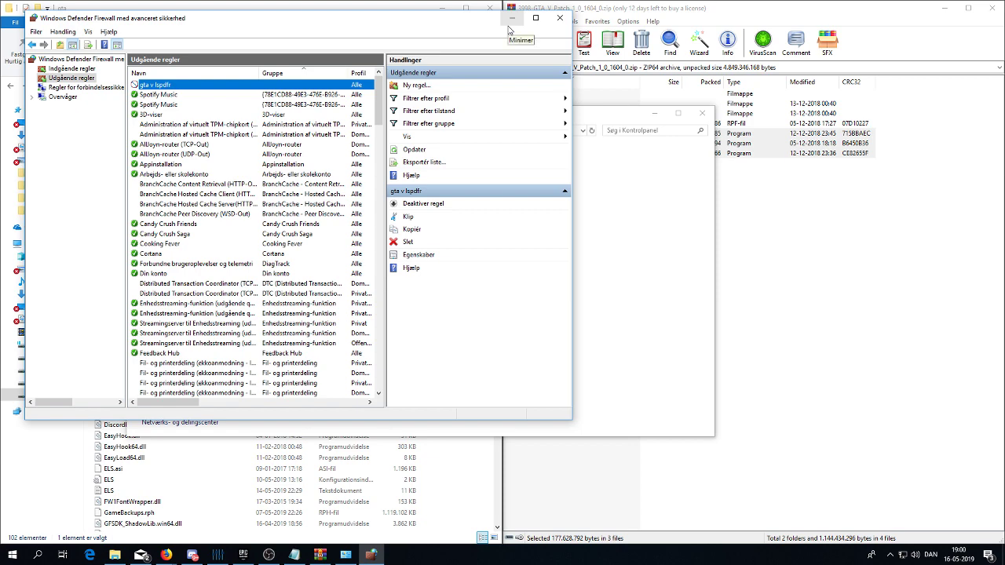
Close both firewall windows and bring back File Explorer's G:\gta folder listing
left_click(509, 29)
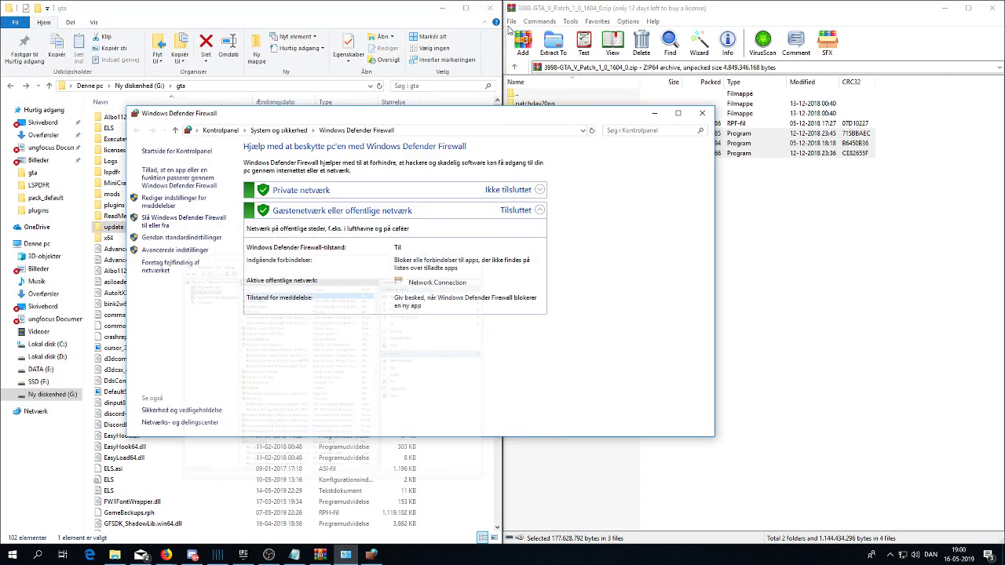
left_click(701, 116)
scroll(485, 233, "down", 3)
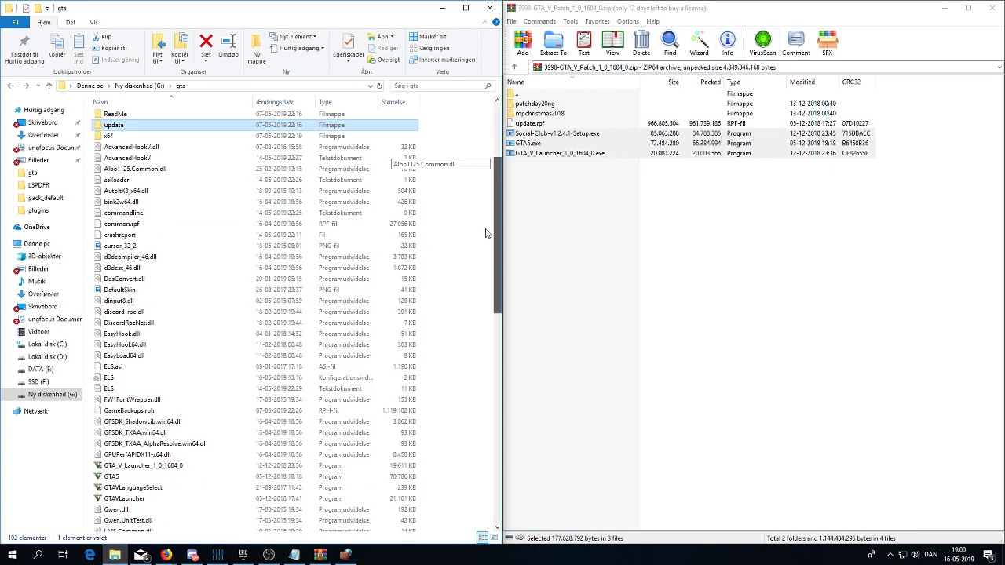
scroll(485, 233, "down", 15)
scroll(469, 358, "up", 15)
scroll(471, 224, "down", 13)
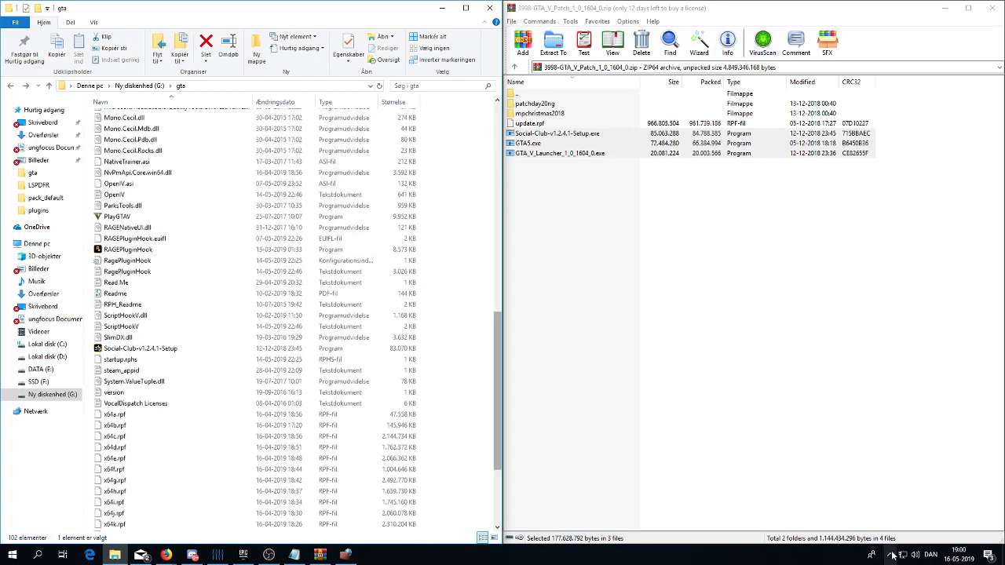
Open Avast's tray menu, dismiss it unchanged, and scroll through the gta folder files
left_click(890, 555)
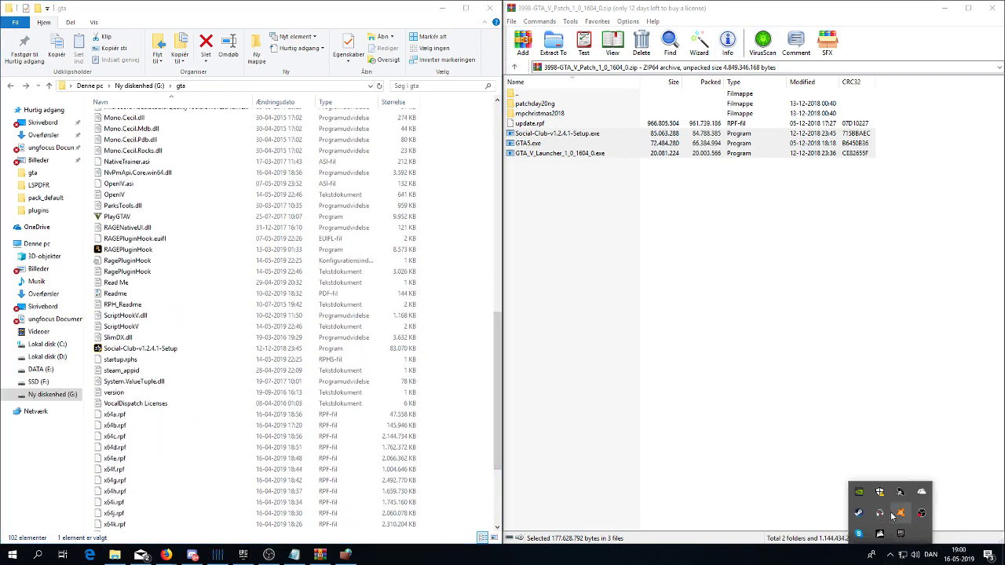
right_click(899, 515)
mouse_move(930, 439)
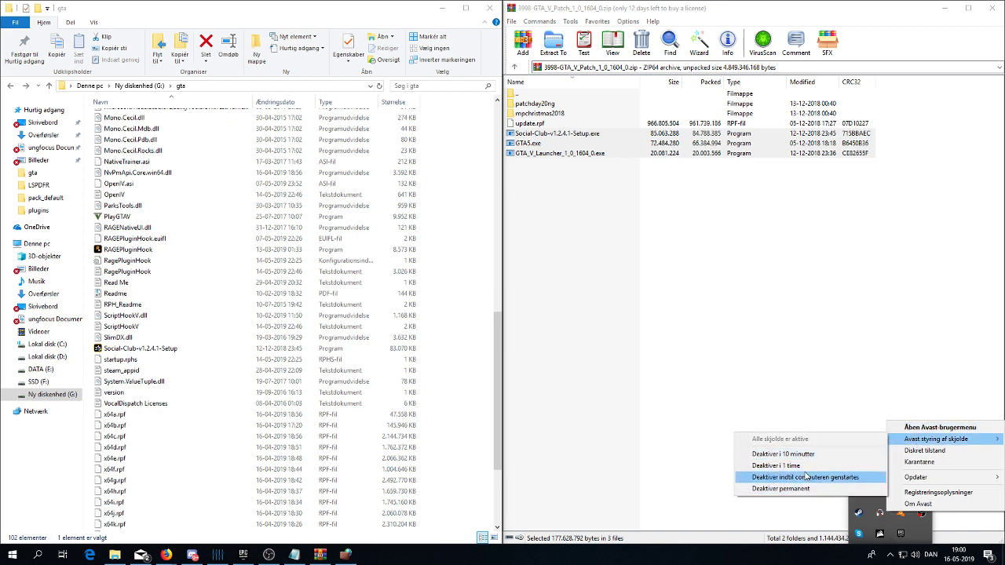
left_click(751, 361)
scroll(291, 235, "up", 11)
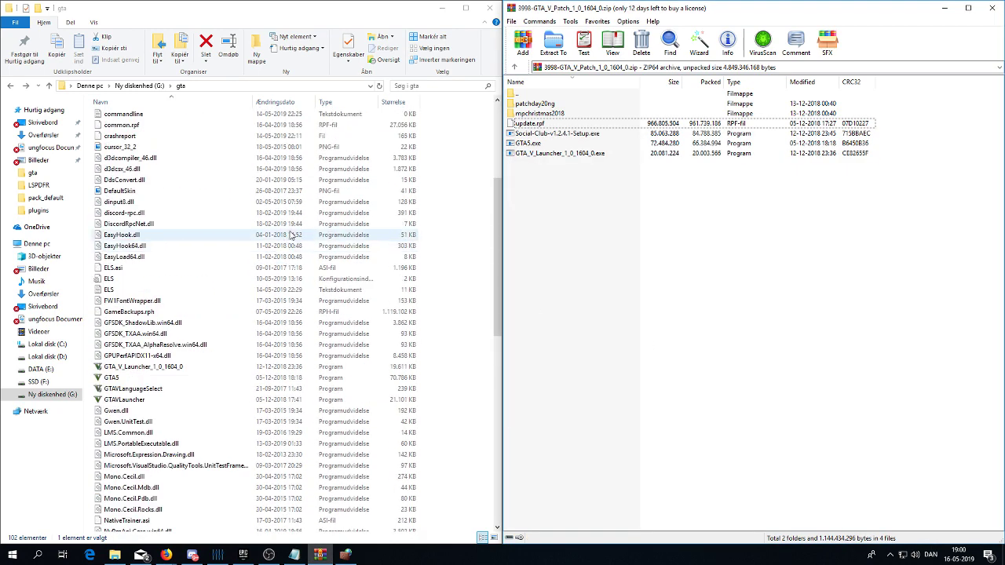
scroll(291, 235, "up", 6)
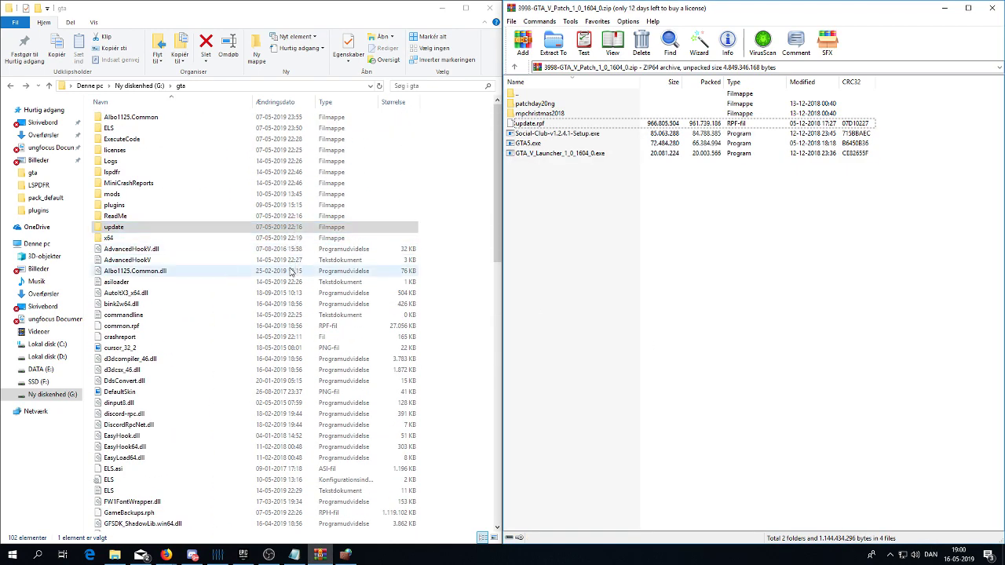
scroll(291, 271, "down", 10)
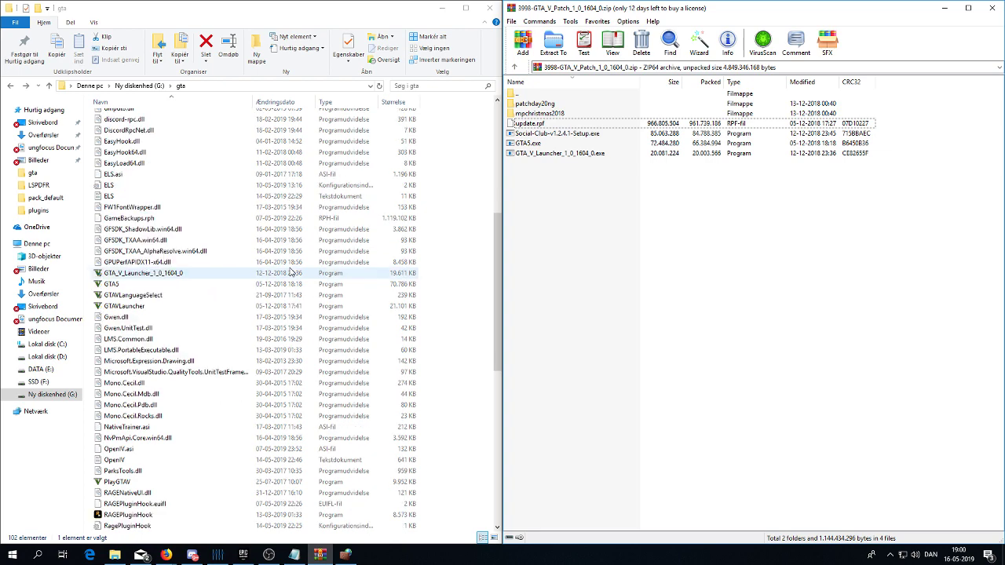
scroll(291, 271, "down", 1)
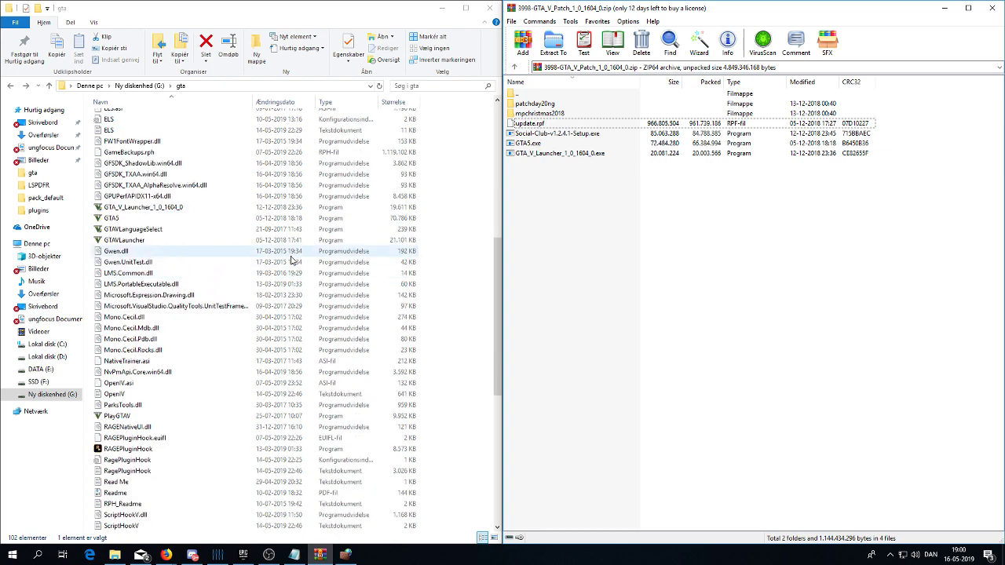
At the root of drive G:, rename the gta folder to 'gta ragehook'
left_click(11, 86)
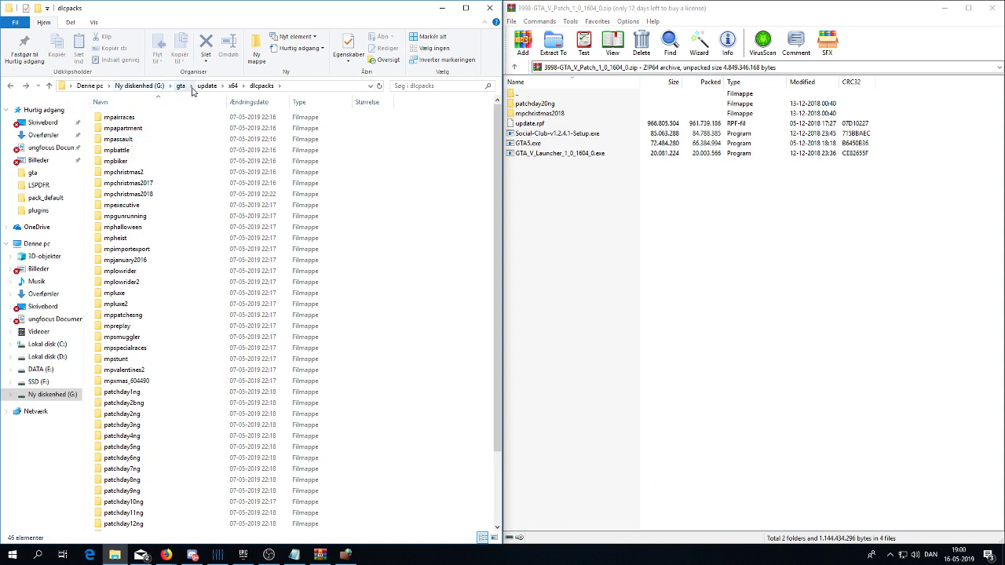
left_click(140, 86)
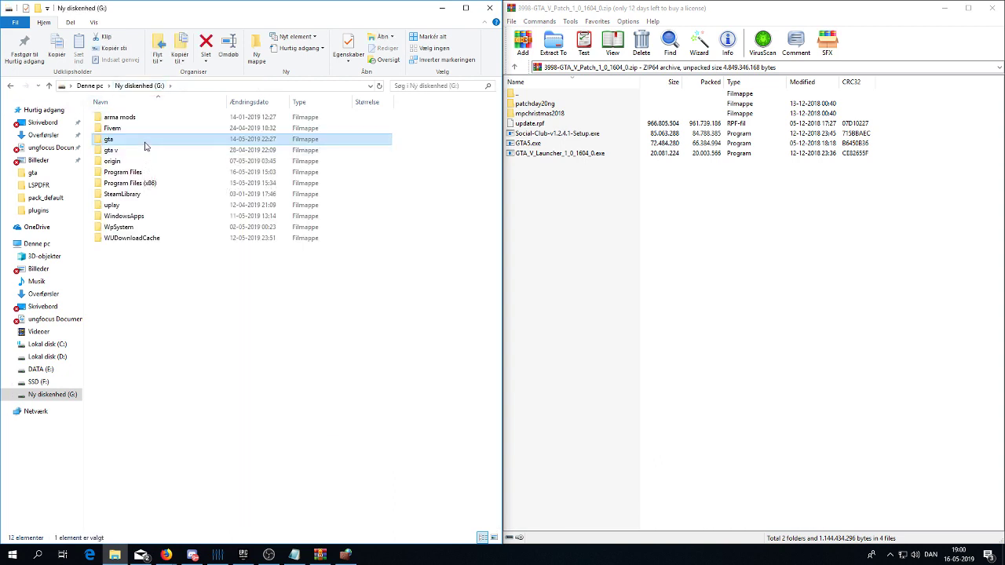
right_click(144, 146)
left_click(239, 396)
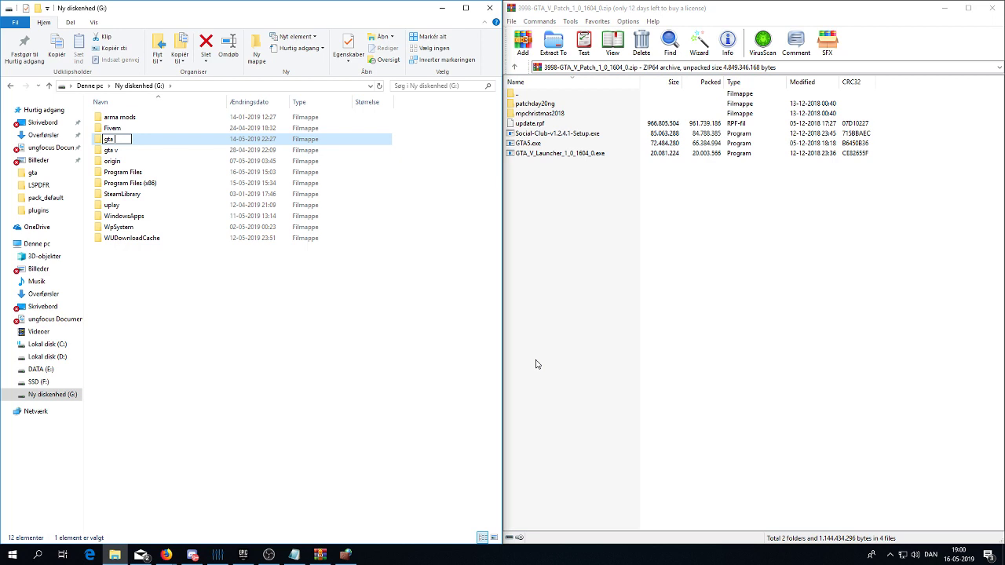
type("ragehook")
key("Return")
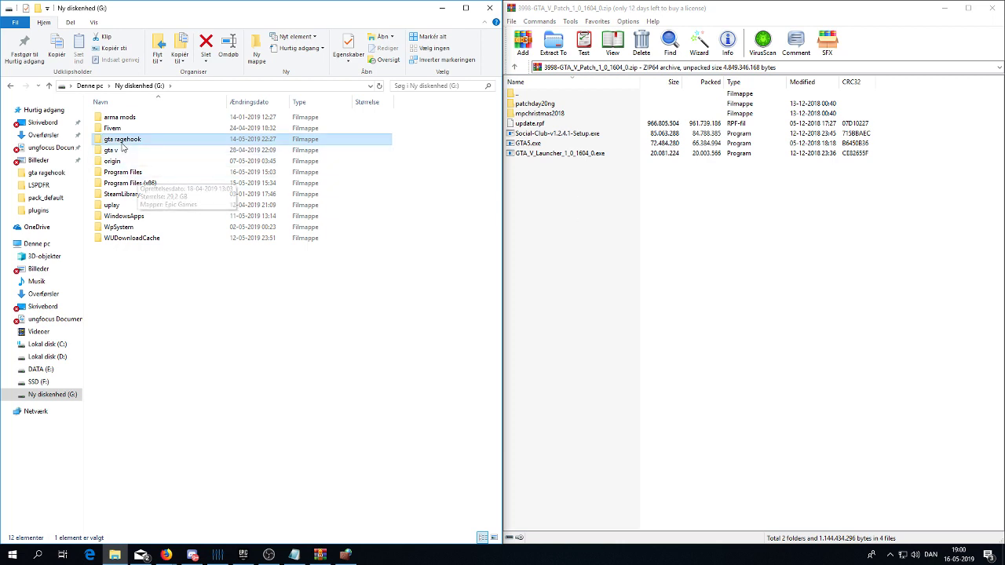
Rename the 'gta v' folder to 'gta' and open it
left_click(128, 154)
right_click(127, 155)
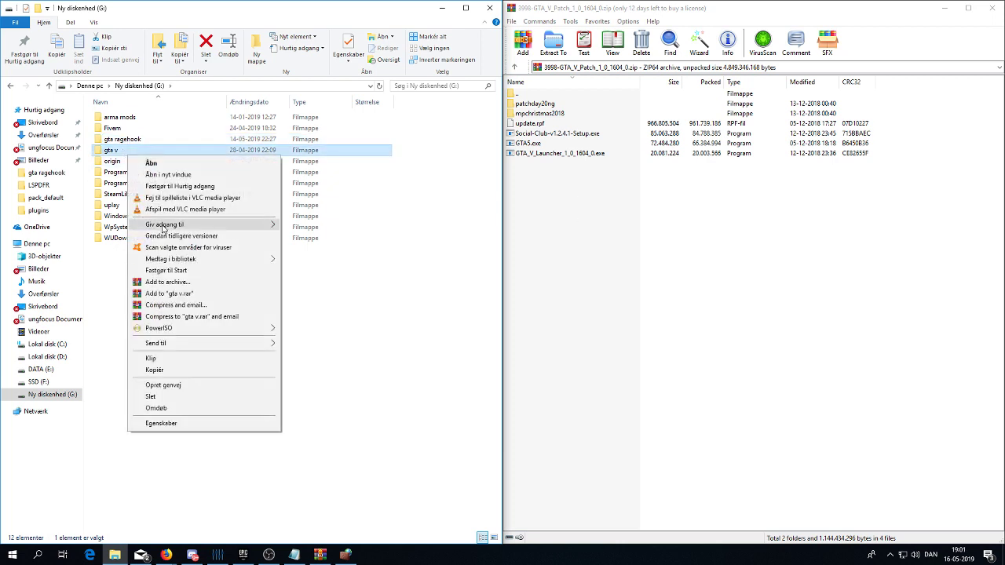
left_click(157, 405)
type("gta")
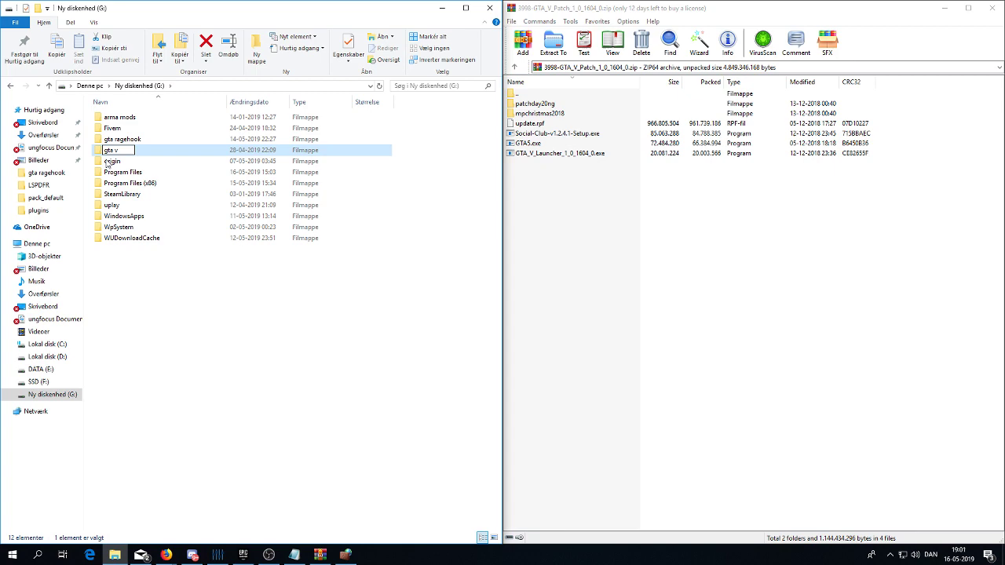
key("Return")
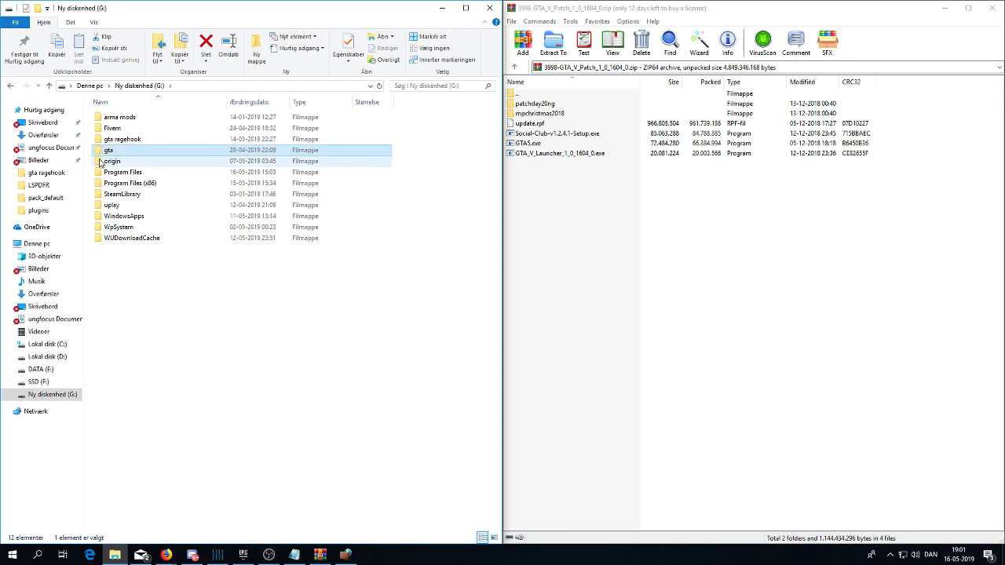
double_click(110, 150)
left_click(13, 555)
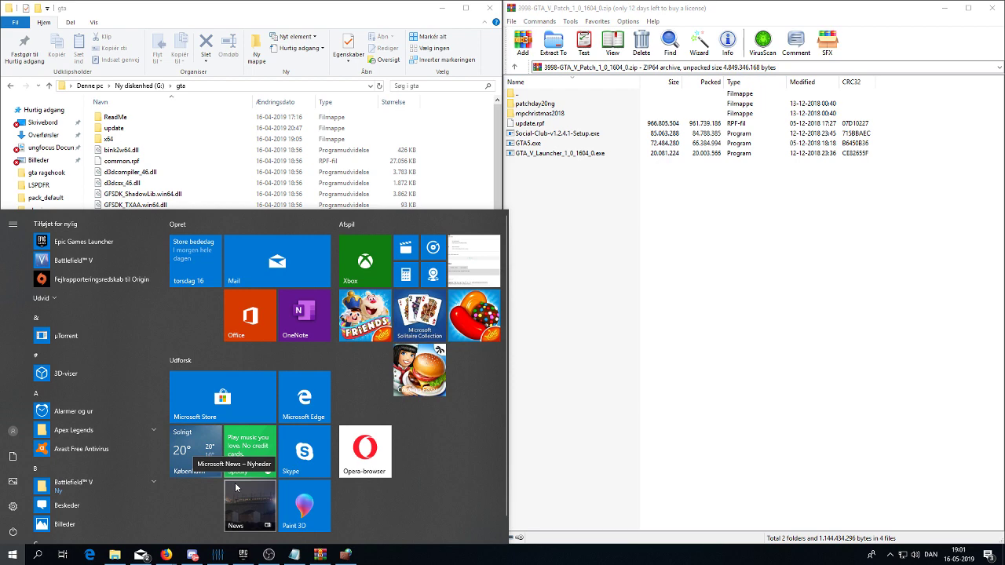
Show the outbound rules in Windows Defender Firewall with Advanced Security
type("firewaq")
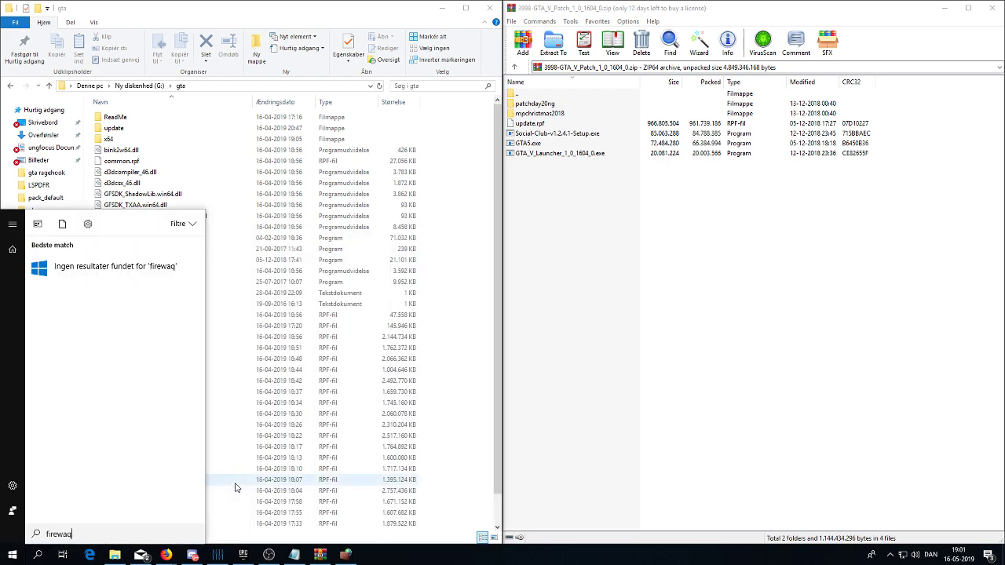
type("ll")
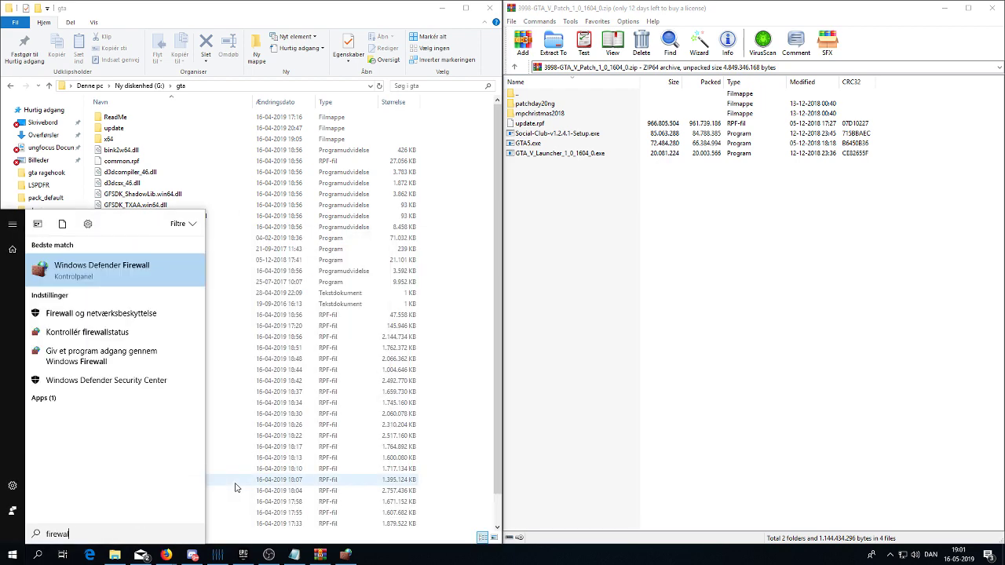
key("Return")
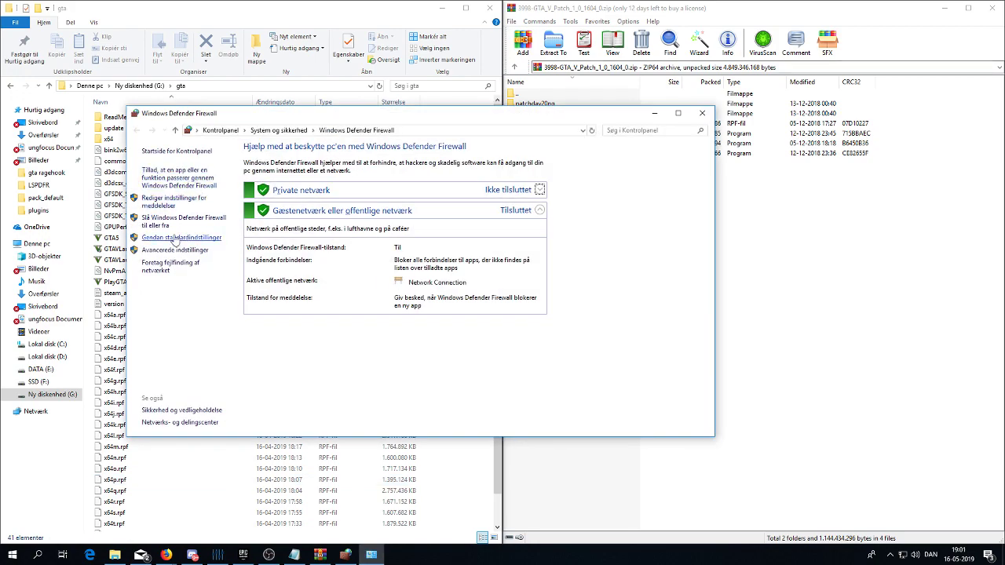
left_click(177, 250)
left_click(63, 79)
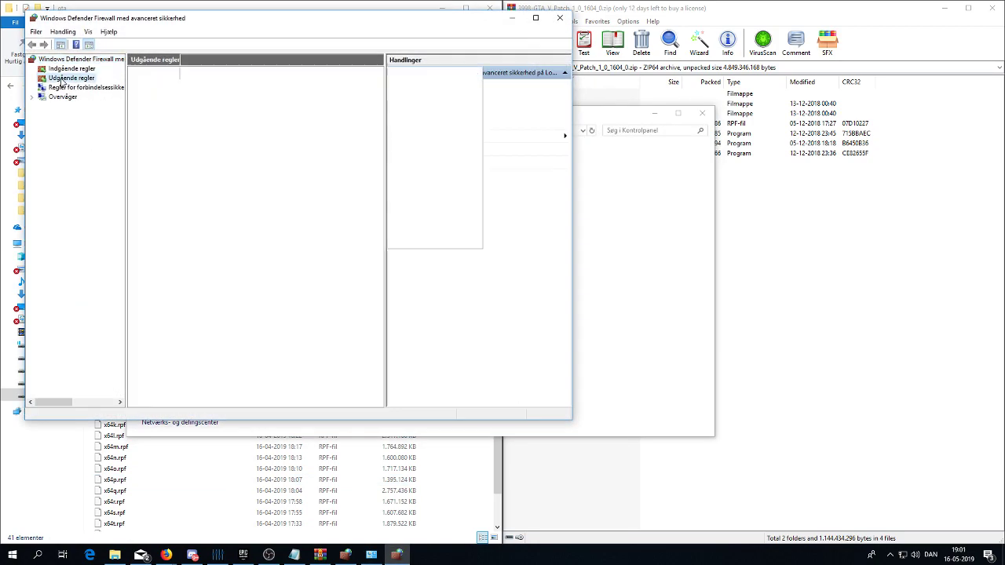
Disable, then re-enable, the 'gta v lspdfr' outbound rule and minimize the firewall window
right_click(165, 87)
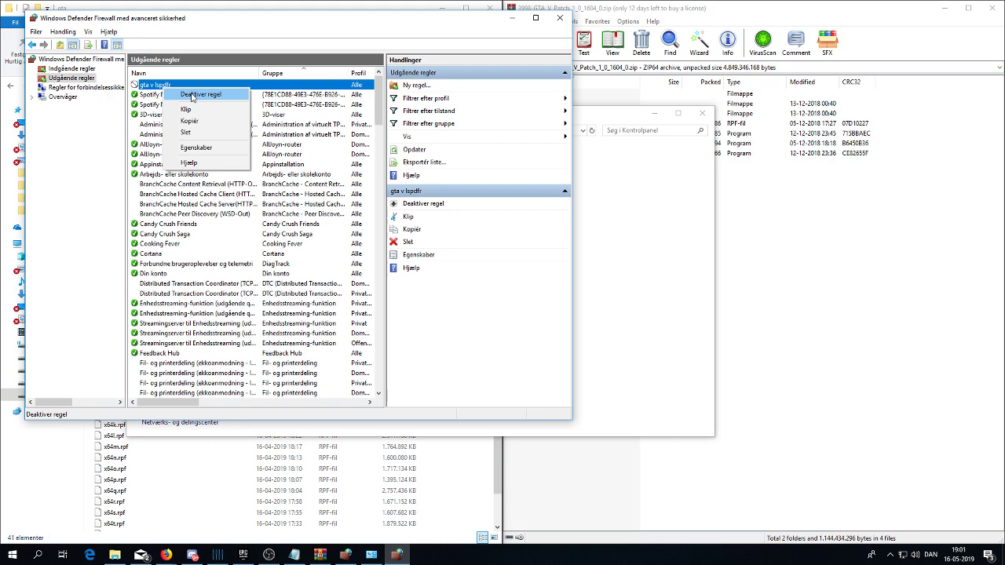
left_click(189, 94)
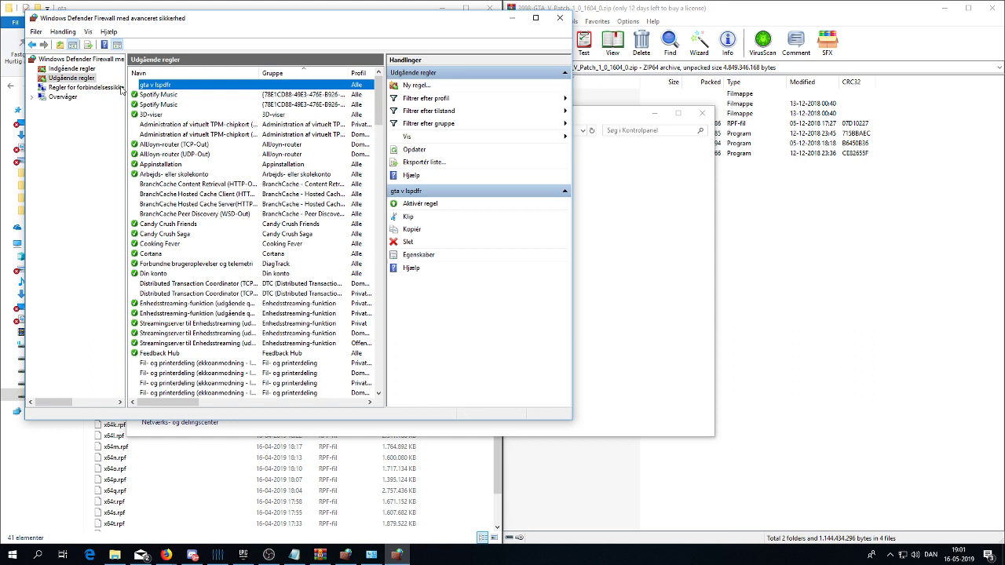
right_click(160, 88)
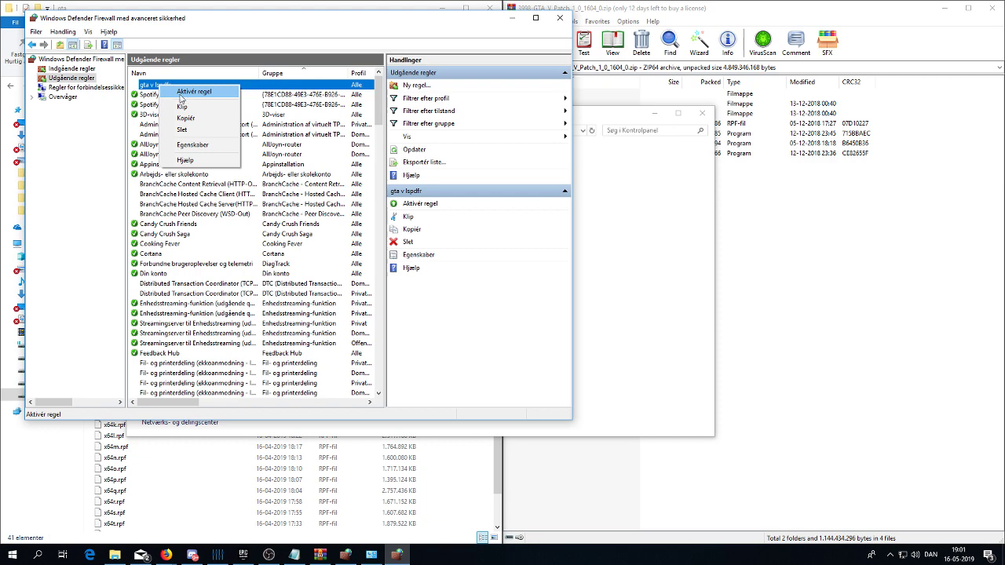
left_click(182, 94)
left_click(512, 18)
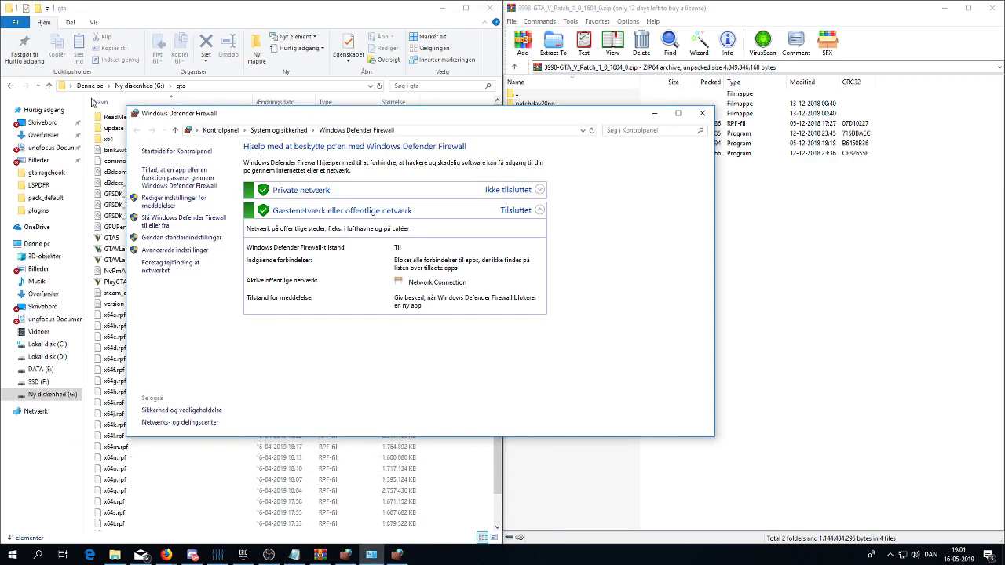
On drive G:, rename the gta folder to 'gta v'
left_click(195, 17)
left_click(160, 86)
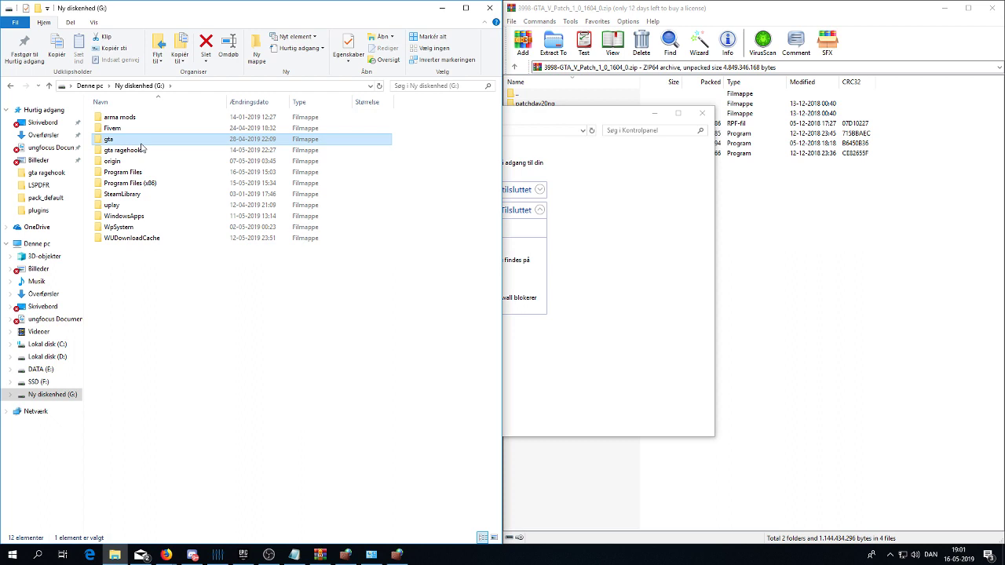
right_click(135, 140)
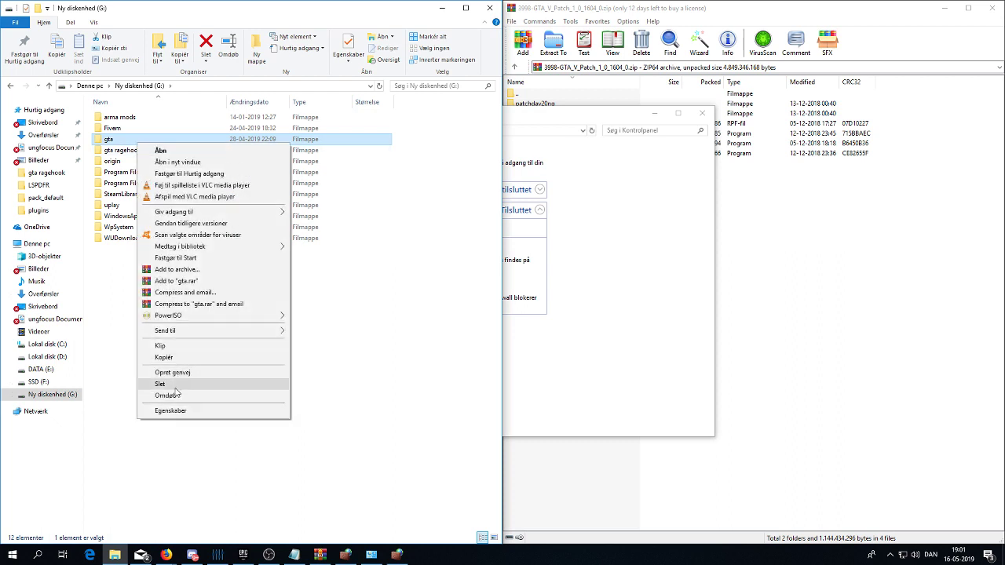
left_click(212, 395)
key("End")
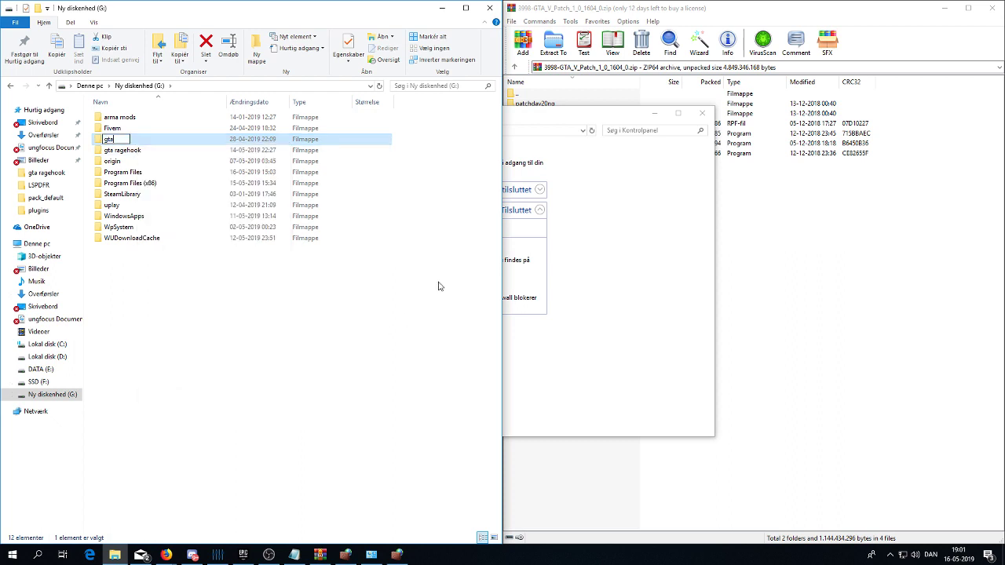
type("v")
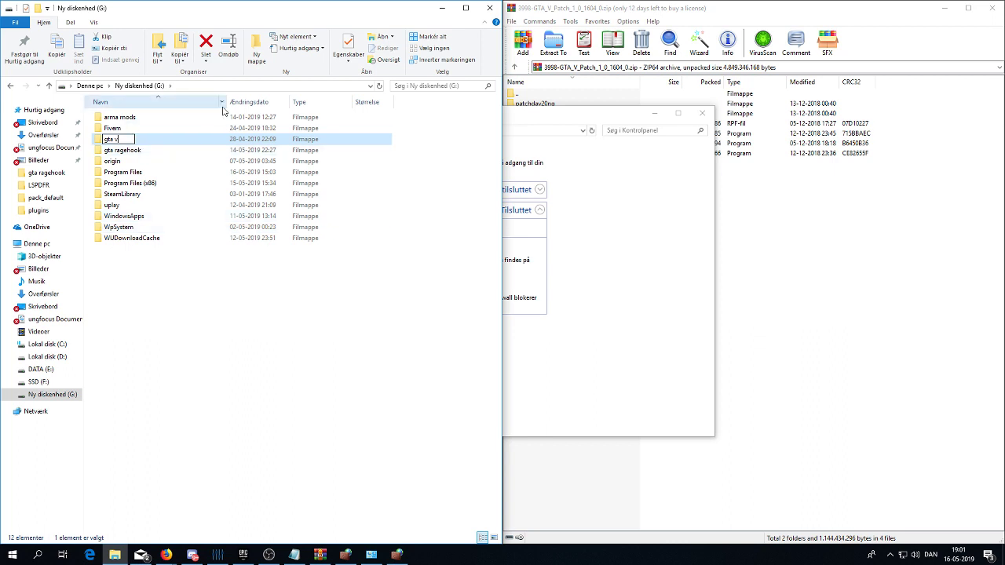
Rename the 'gta ragehook' folder back to 'gta'
right_click(116, 151)
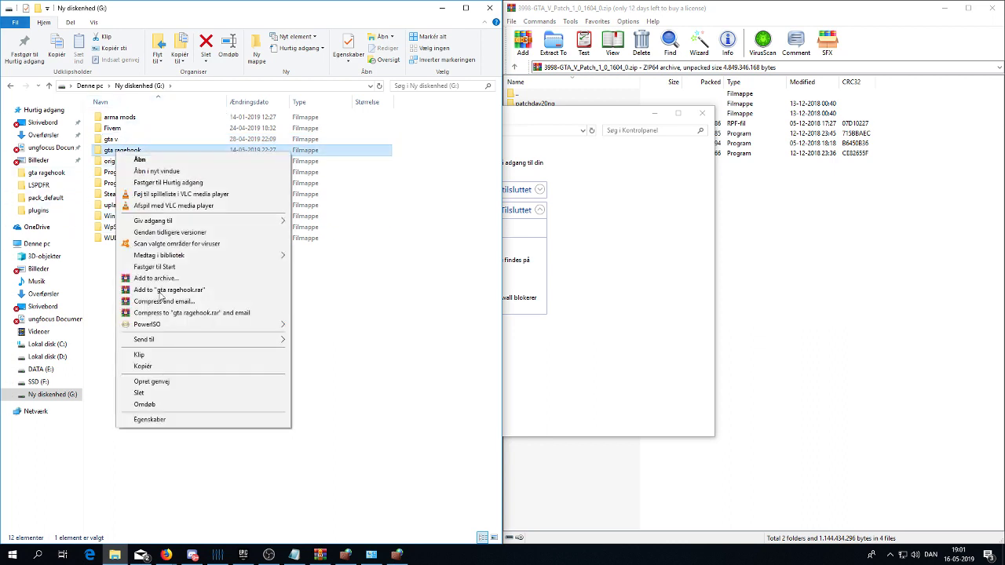
left_click(144, 404)
left_click_drag(156, 151, 122, 150)
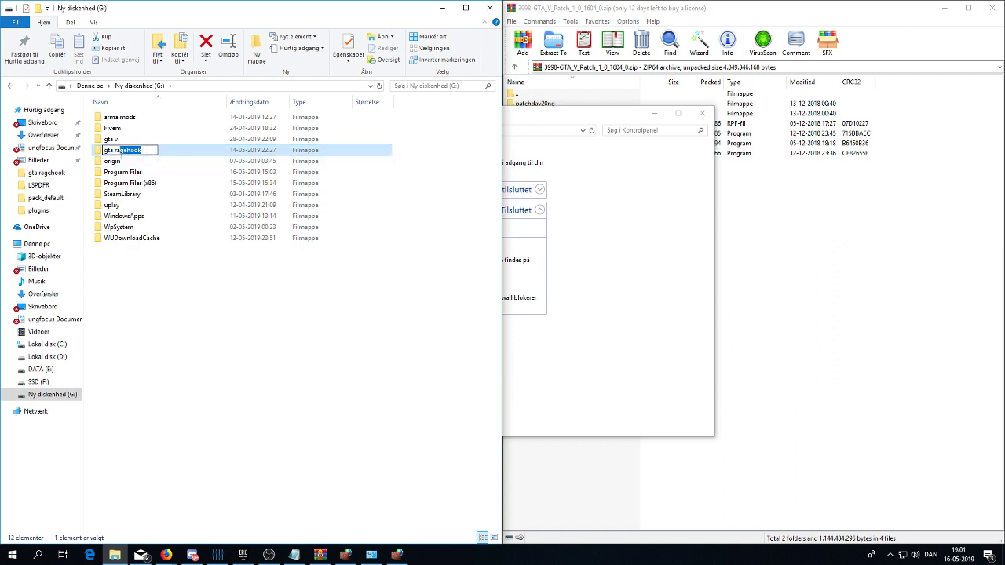
key("BackSpace")
key("BackSpace")
key("BackSpace")
key("BackSpace")
key("Return")
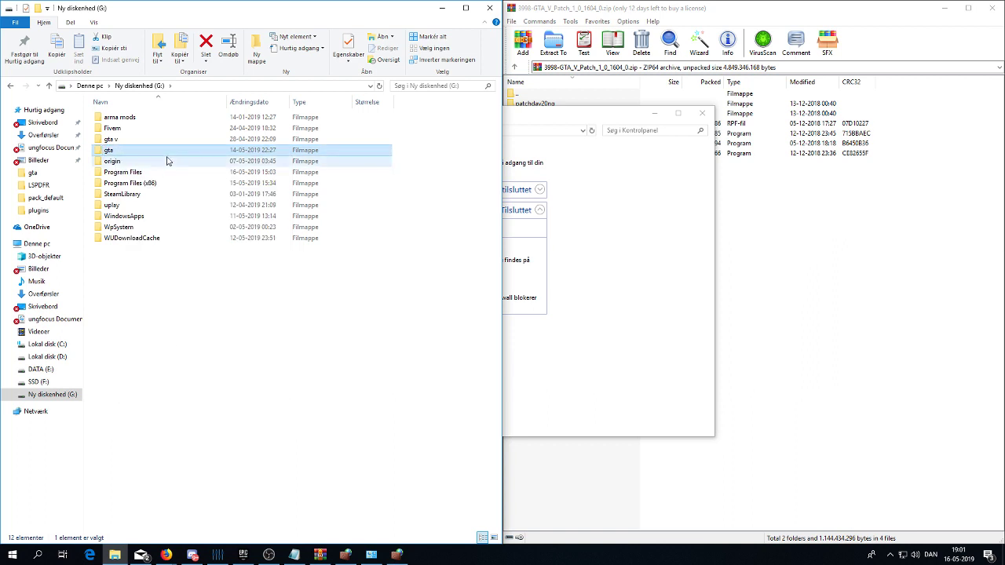